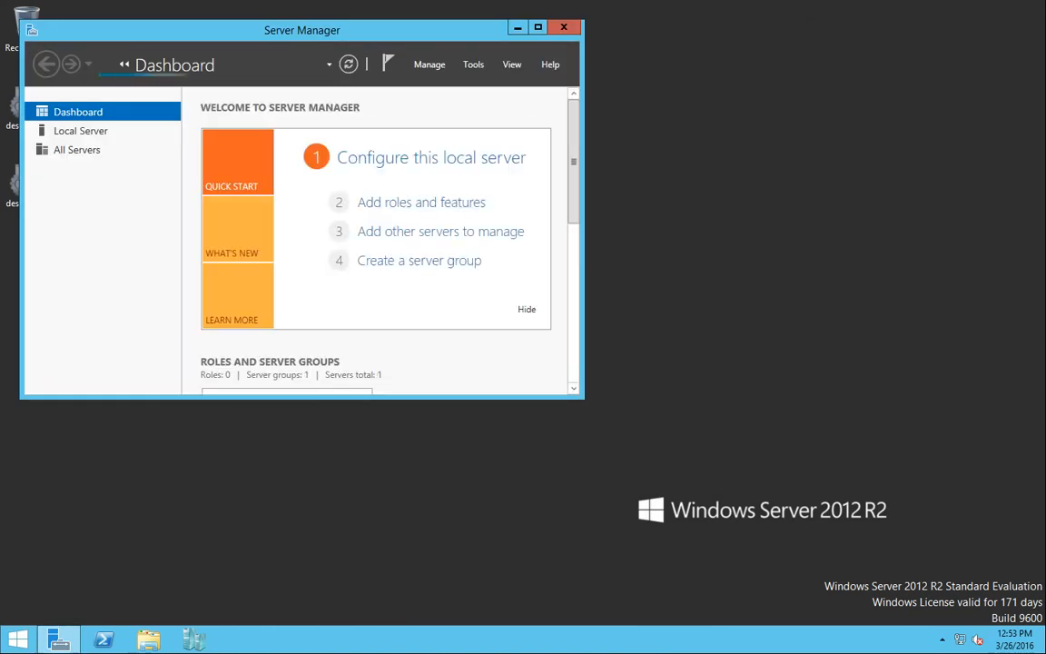
Minimize Server Manager, open Hyper-V Manager, and compare NLB-LON-File1's and NLB-LON-DC2's summary details
{"action": "left_click", "coordinate": [518, 29]}
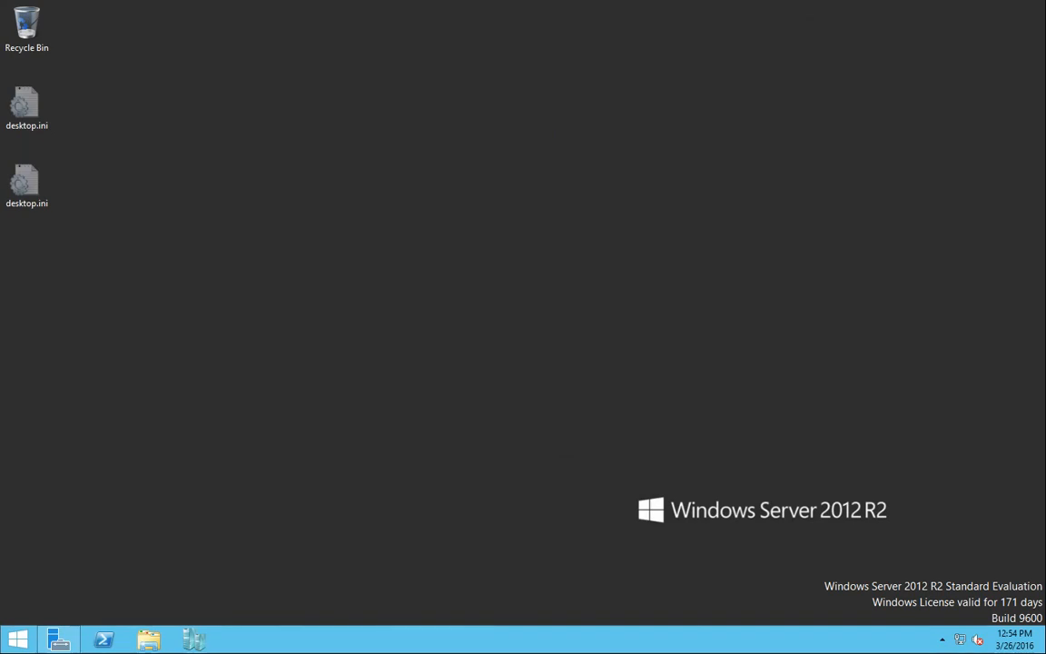
{"action": "left_click", "coordinate": [193, 640]}
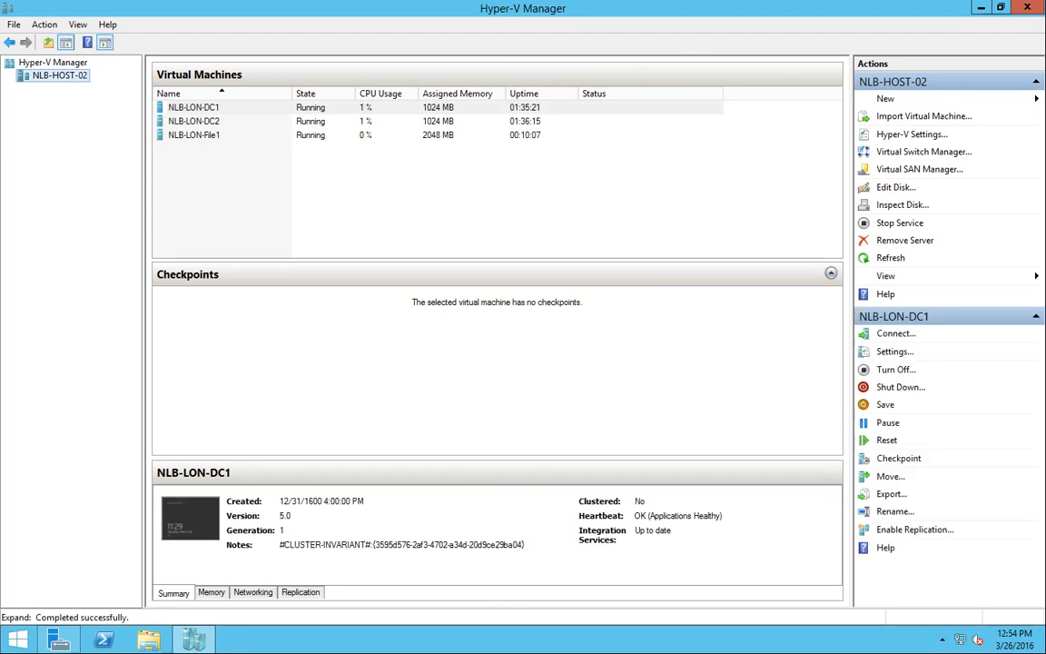
{"action": "left_click", "coordinate": [195, 135]}
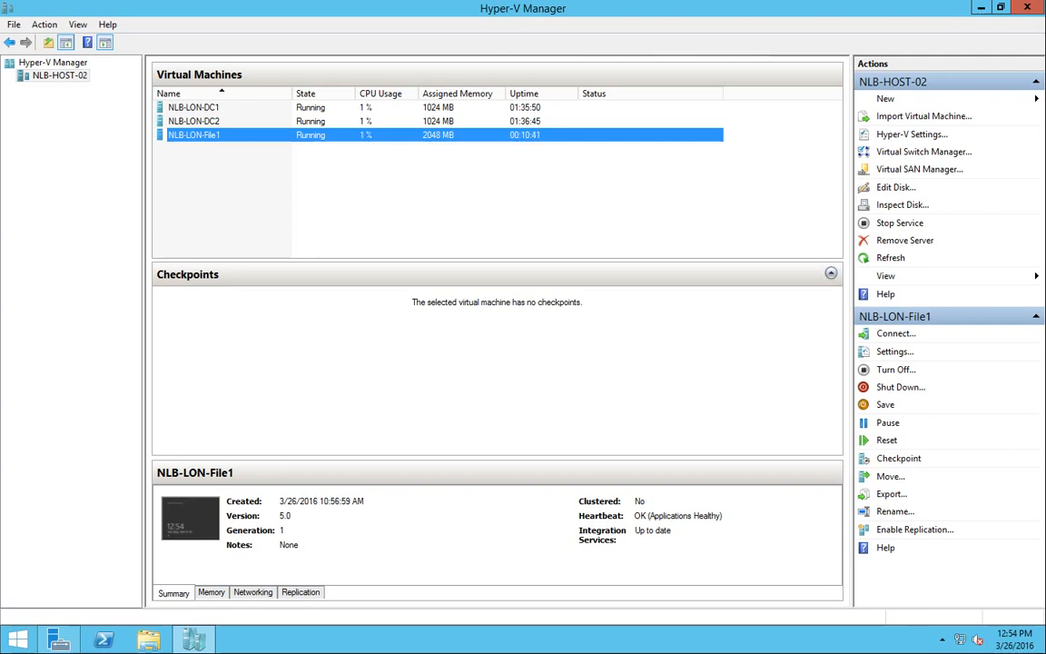
{"action": "left_click", "coordinate": [195, 120]}
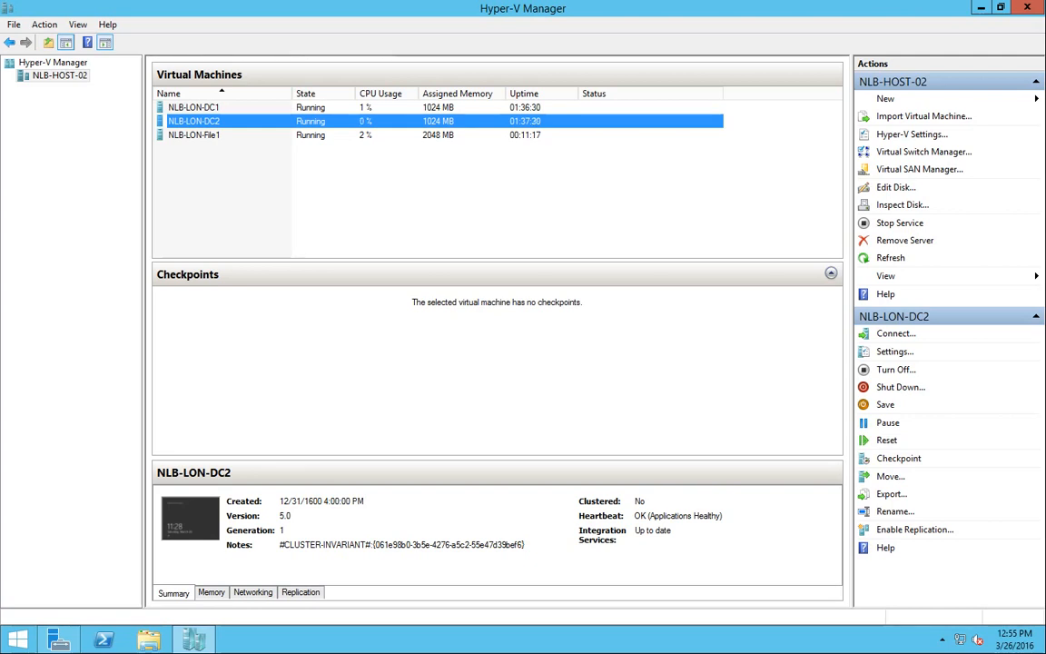
{"action": "left_click", "coordinate": [194, 135]}
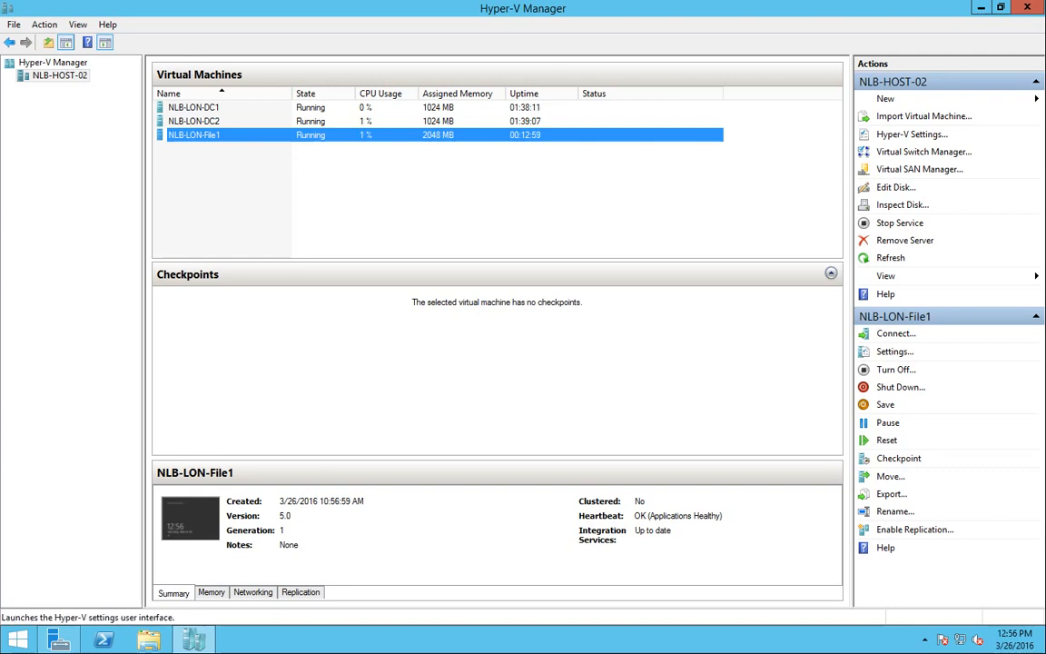
Check 'Enable this computer as a Replica server' in NLB-HOST-02's Replication Configuration settings
{"action": "left_click", "coordinate": [912, 133]}
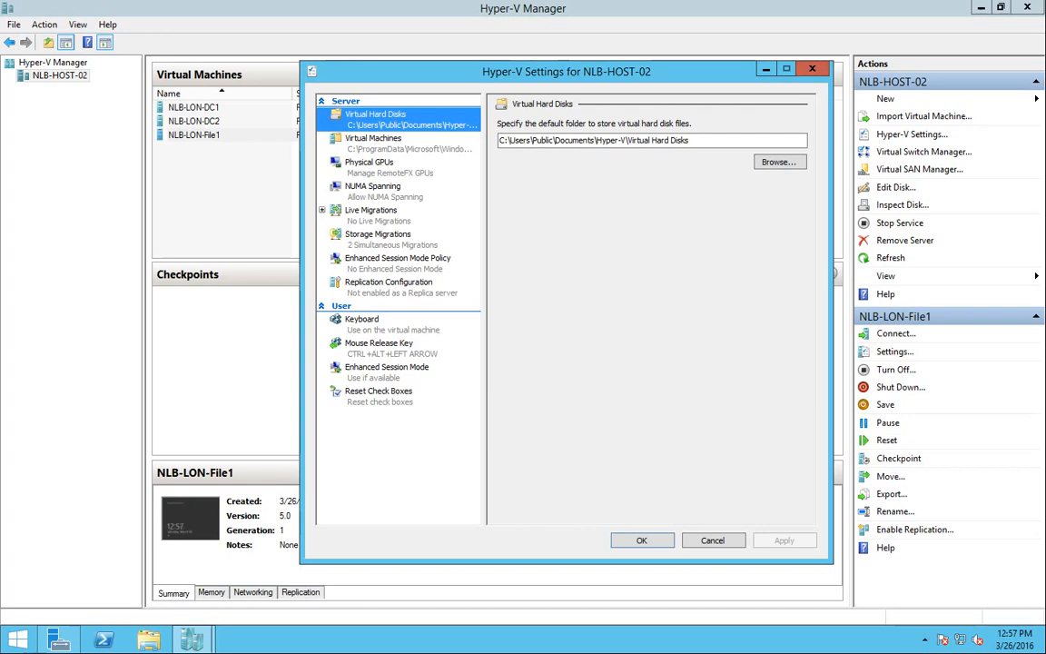
{"action": "left_click", "coordinate": [389, 287]}
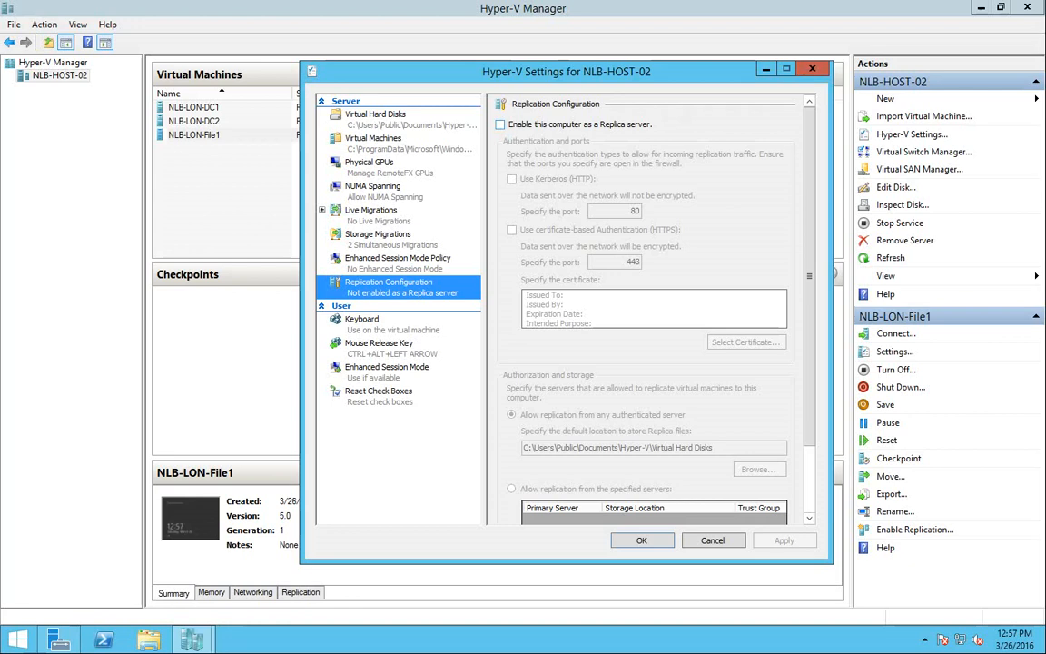
{"action": "mouse_move", "coordinate": [809, 276]}
{"action": "left_mouse_down"}
{"action": "mouse_move", "coordinate": [810, 345]}
{"action": "mouse_move", "coordinate": [810, 276]}
{"action": "left_mouse_up"}
{"action": "left_click", "coordinate": [500, 125]}
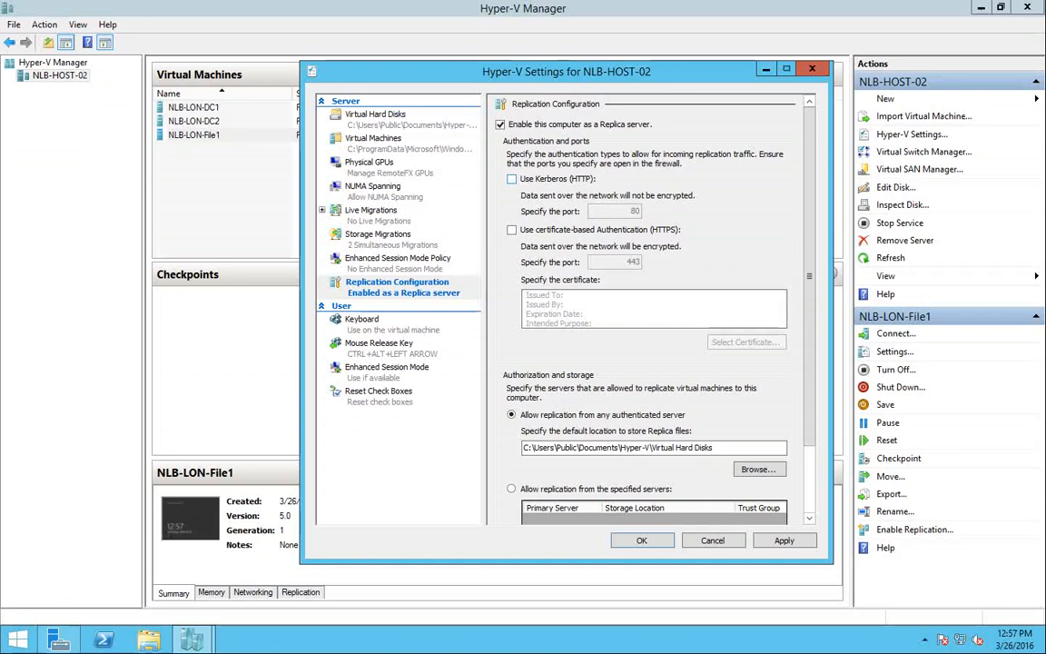
Allow Kerberos (HTTP) replication on port 80, keeping certificate-based HTTPS unchecked
{"action": "left_click", "coordinate": [512, 179]}
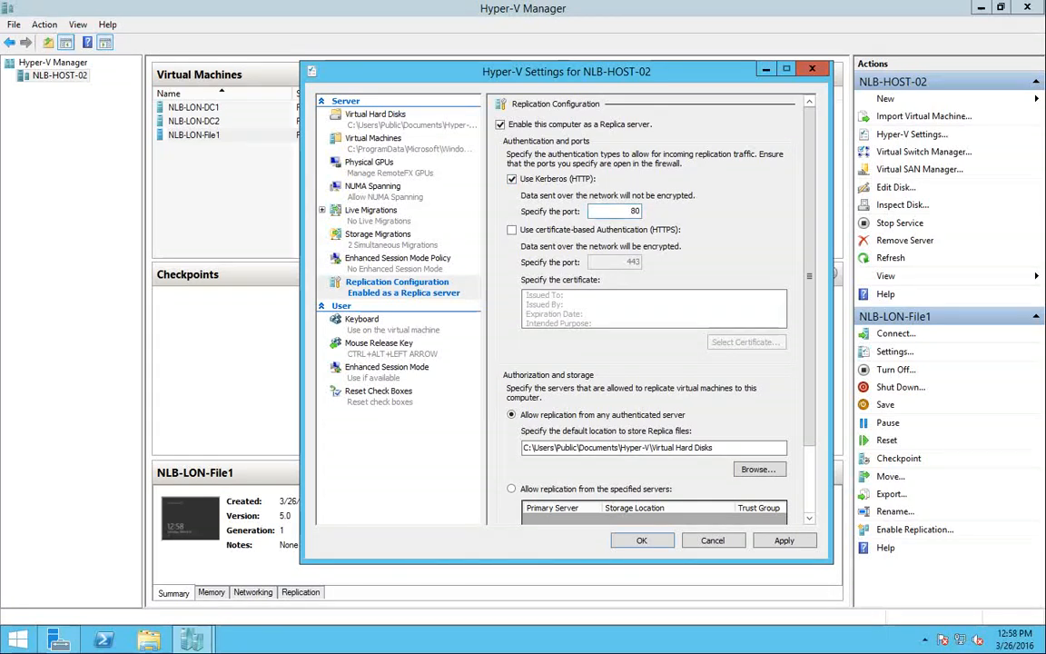
{"action": "key", "text": "Tab"}
{"action": "left_click", "coordinate": [631, 211]}
{"action": "left_click", "coordinate": [513, 230]}
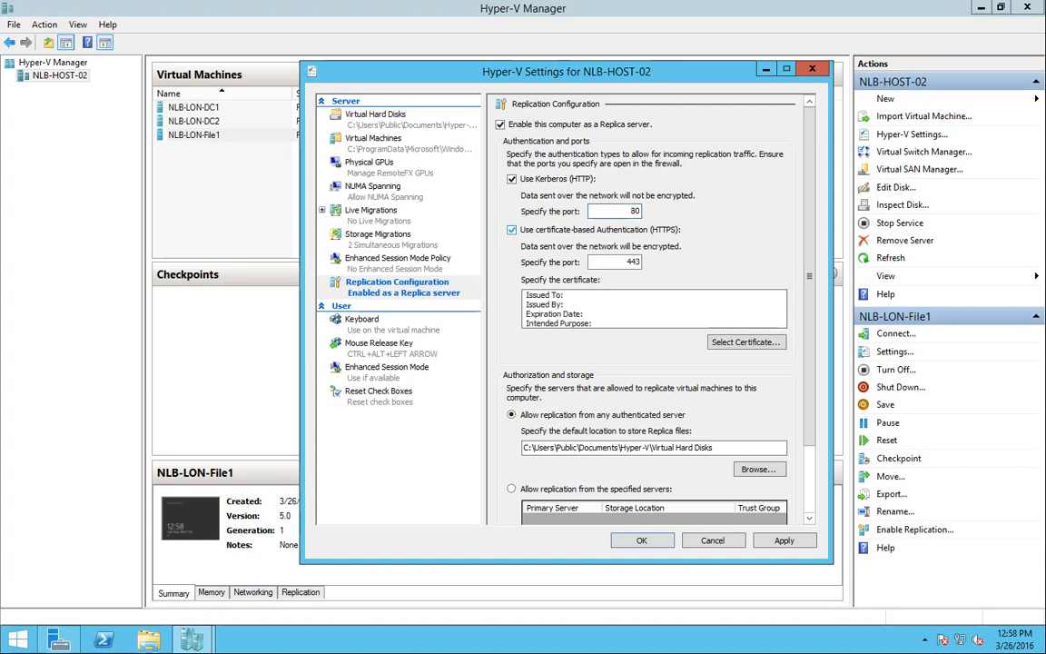
{"action": "left_click", "coordinate": [512, 179]}
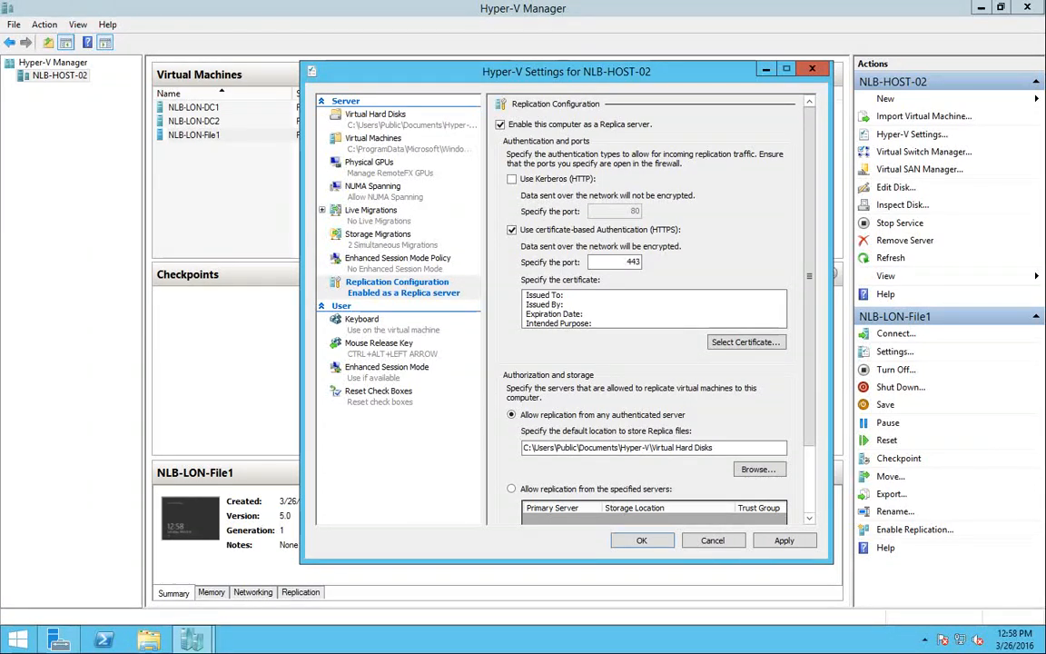
{"action": "left_click", "coordinate": [513, 230]}
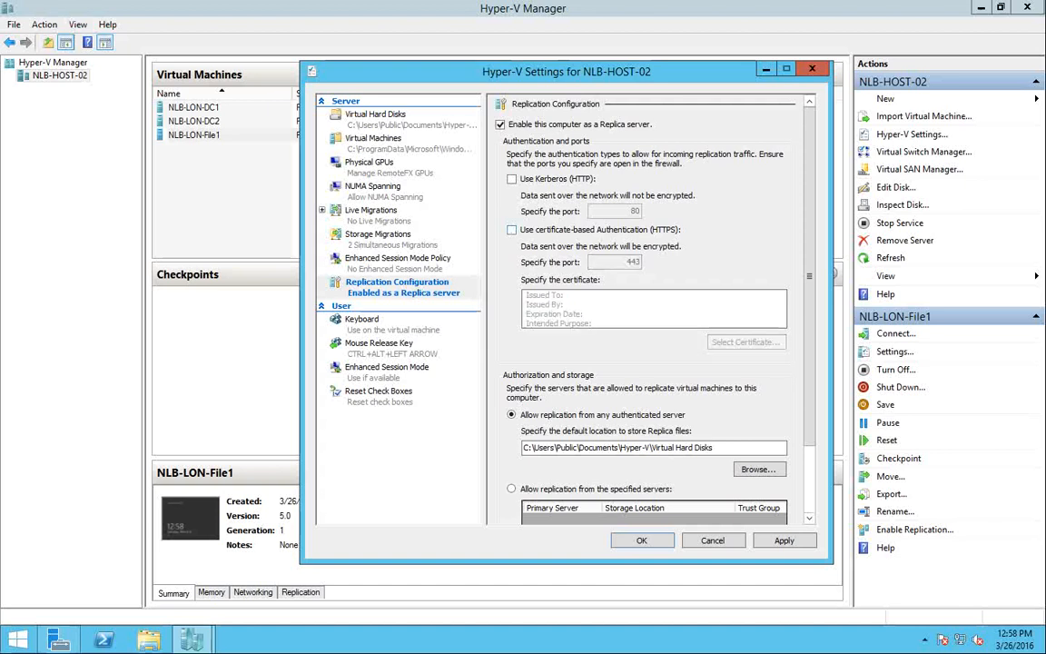
{"action": "left_click", "coordinate": [512, 179]}
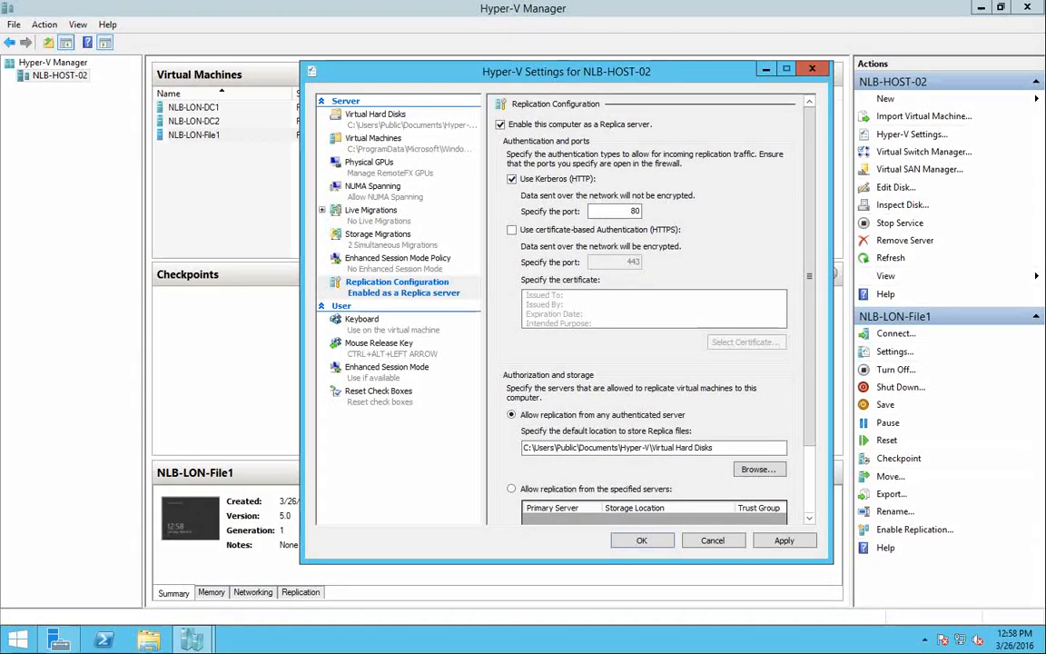
{"action": "left_click_drag", "start_coordinate": [809, 276], "coordinate": [810, 338]}
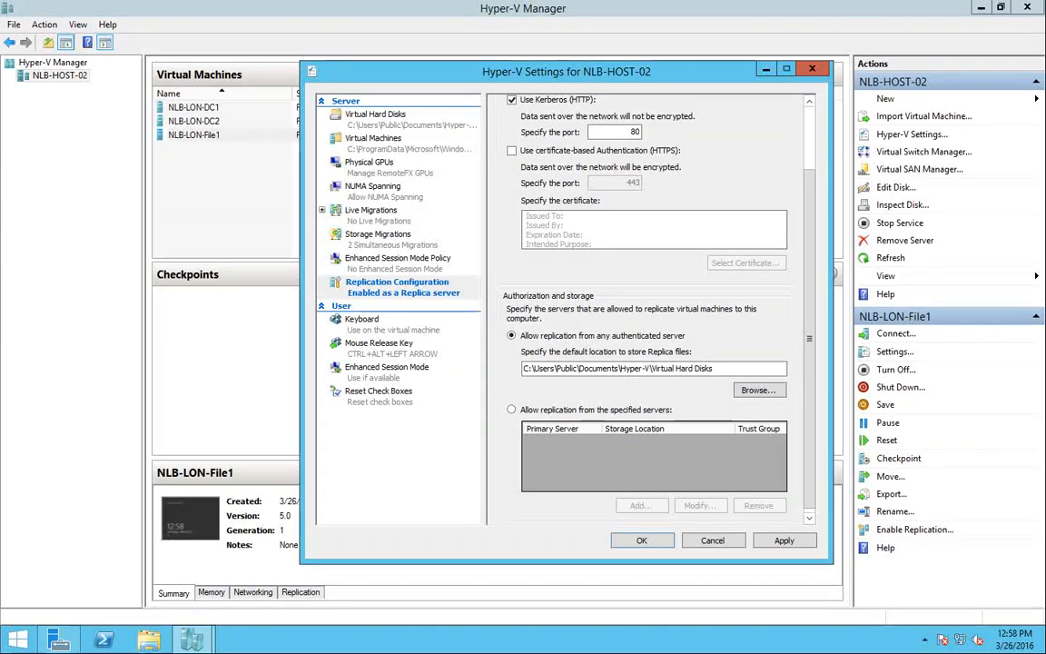
Restrict replication to specified servers, then cancel the new authorization entry without adding one
{"action": "left_click", "coordinate": [512, 409]}
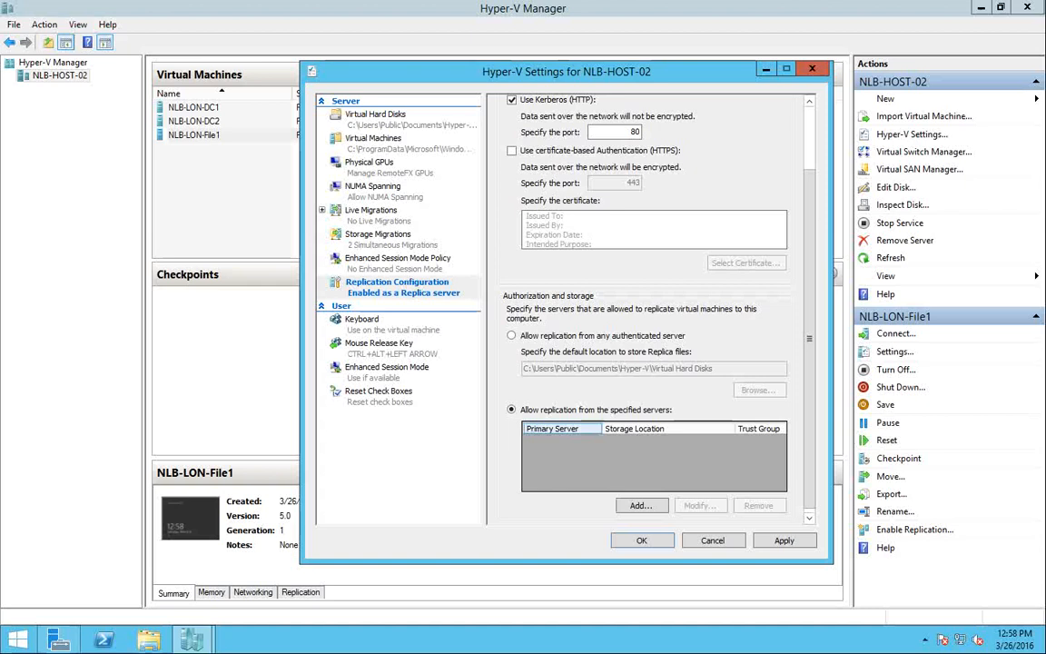
{"action": "left_click", "coordinate": [642, 505]}
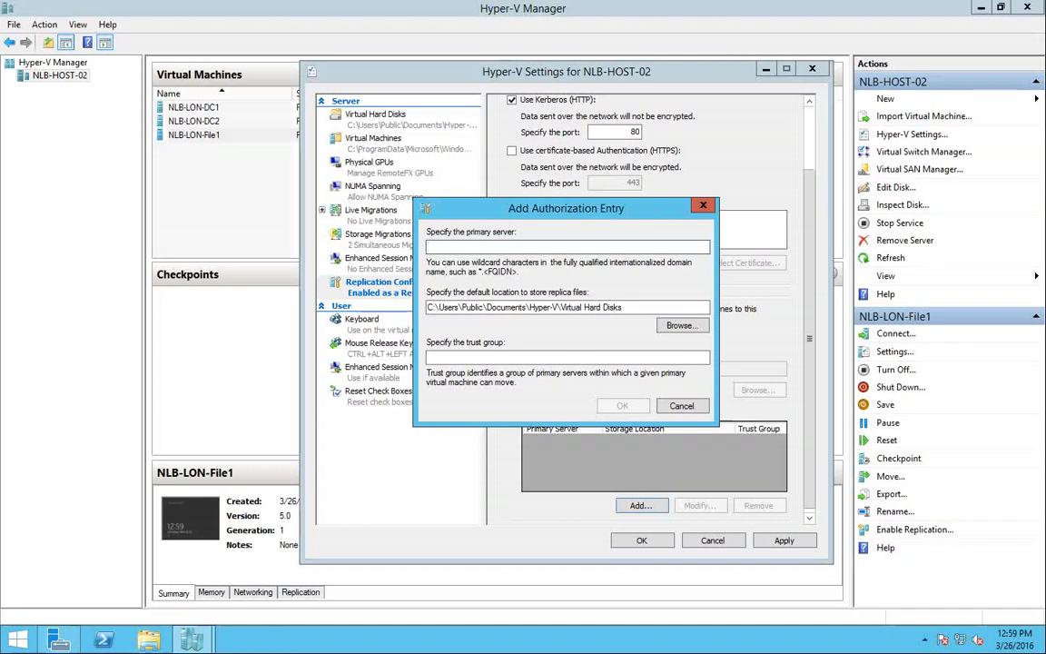
{"action": "left_click_drag", "start_coordinate": [427, 308], "coordinate": [622, 308]}
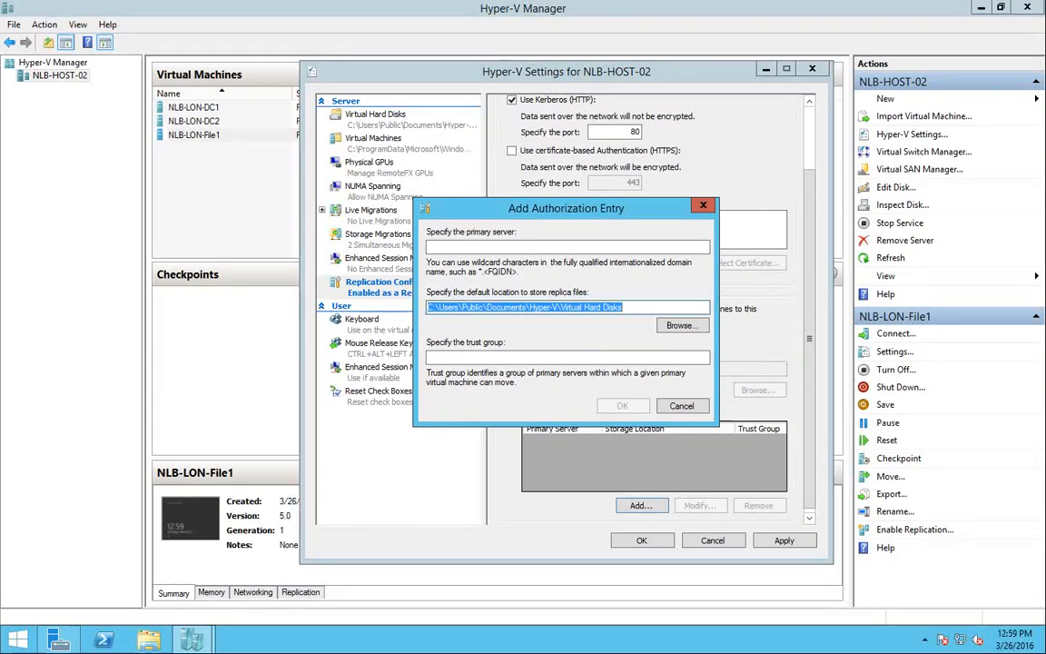
{"action": "left_click", "coordinate": [435, 307]}
{"action": "left_click_drag", "start_coordinate": [437, 307], "coordinate": [622, 307]}
{"action": "left_click", "coordinate": [625, 308]}
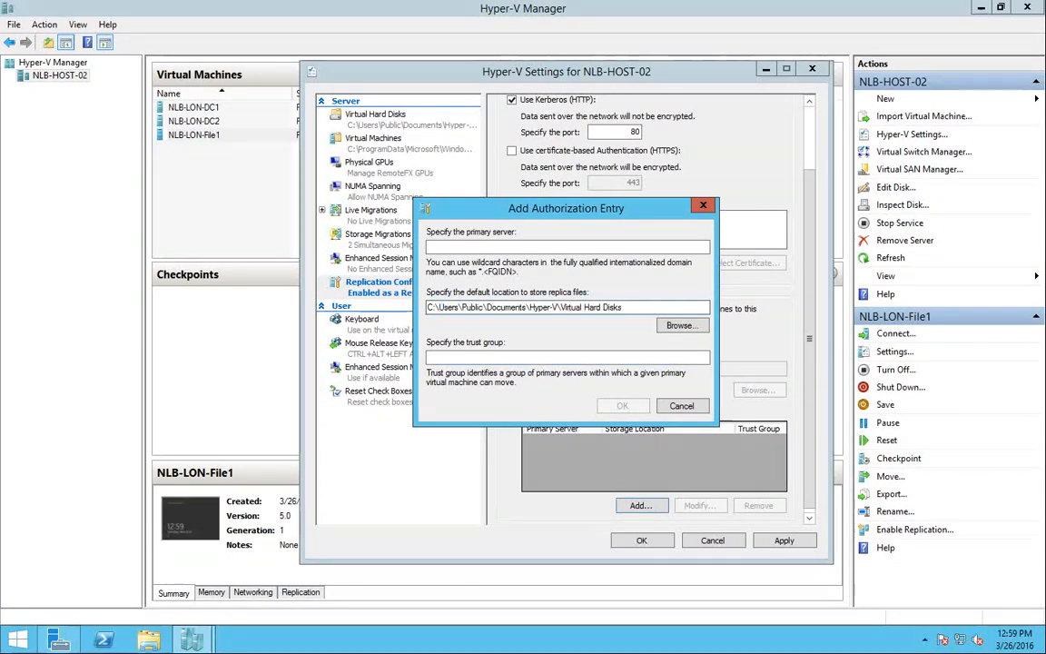
{"action": "left_click_drag", "start_coordinate": [624, 307], "coordinate": [530, 307]}
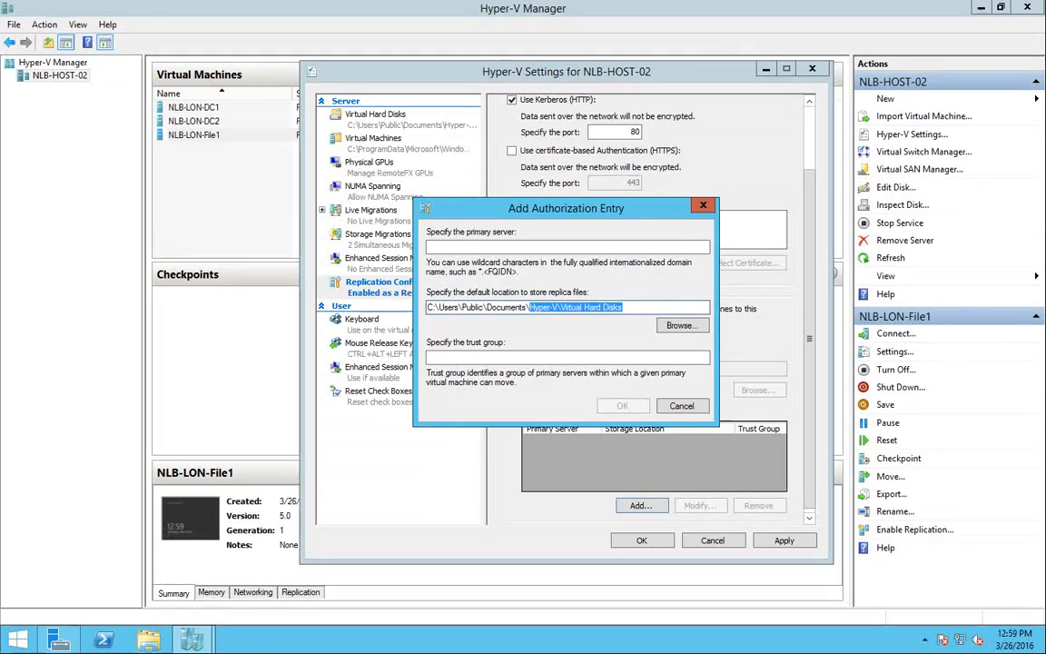
{"action": "left_click", "coordinate": [628, 307]}
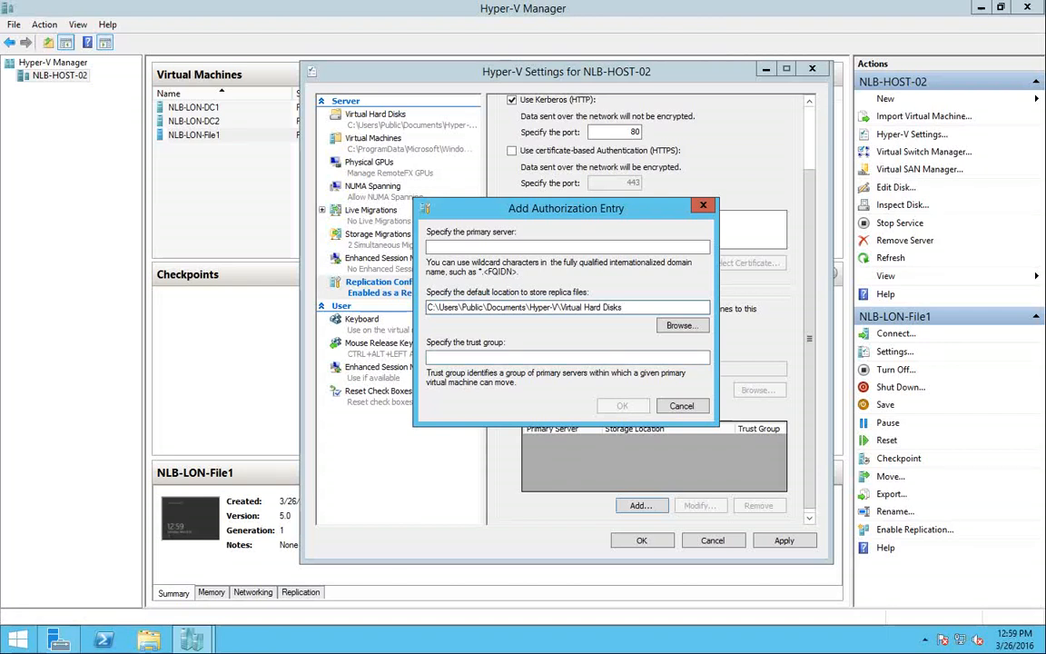
{"action": "key", "text": "Escape"}
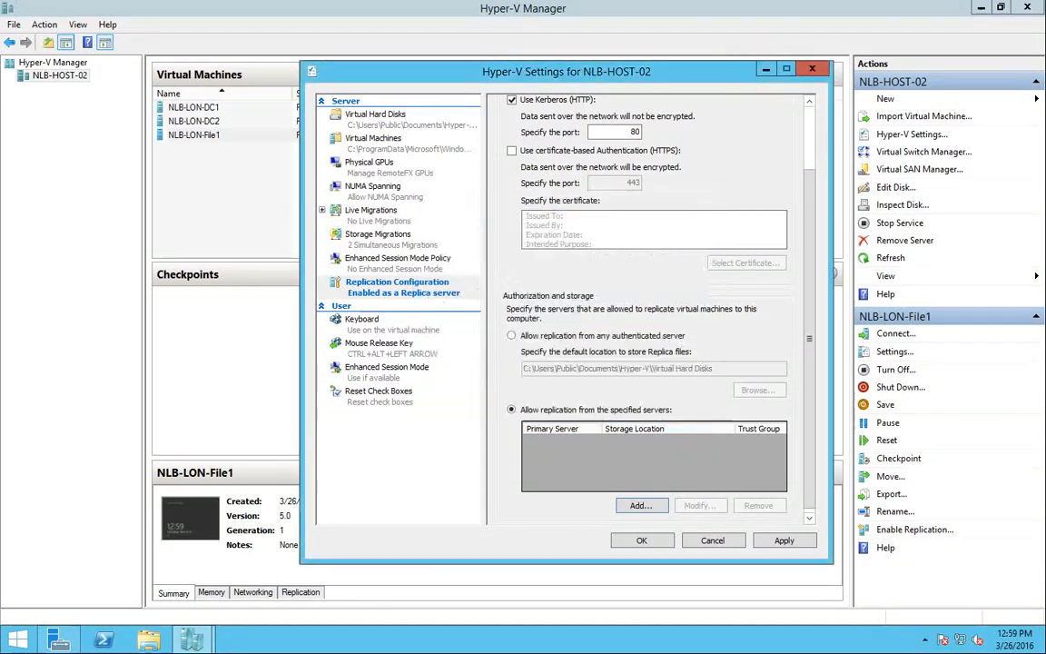
Allow replication from any authenticated server and browse to the Virtual Machines (E:) drive
{"action": "left_click", "coordinate": [511, 336]}
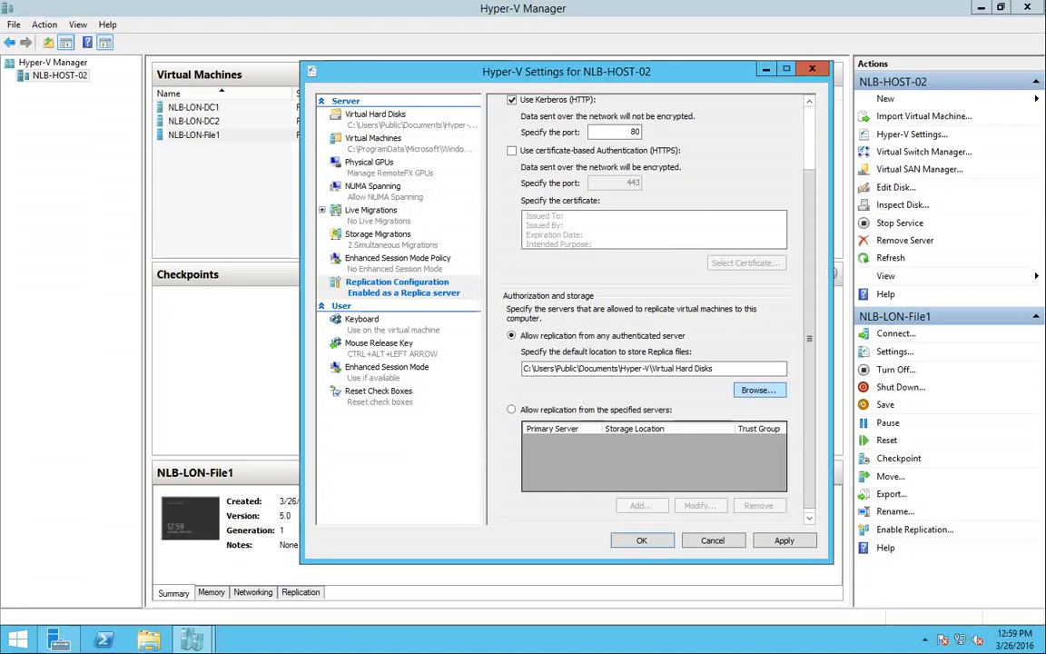
{"action": "left_click", "coordinate": [759, 390]}
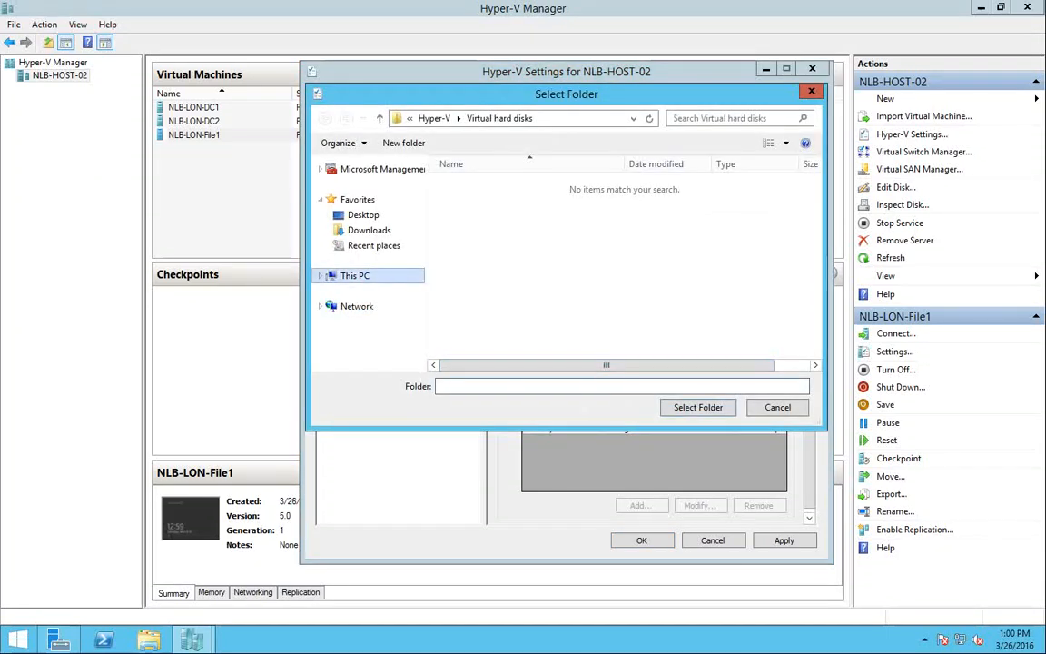
{"action": "left_click", "coordinate": [355, 275]}
{"action": "left_click_drag", "start_coordinate": [816, 248], "coordinate": [816, 280]}
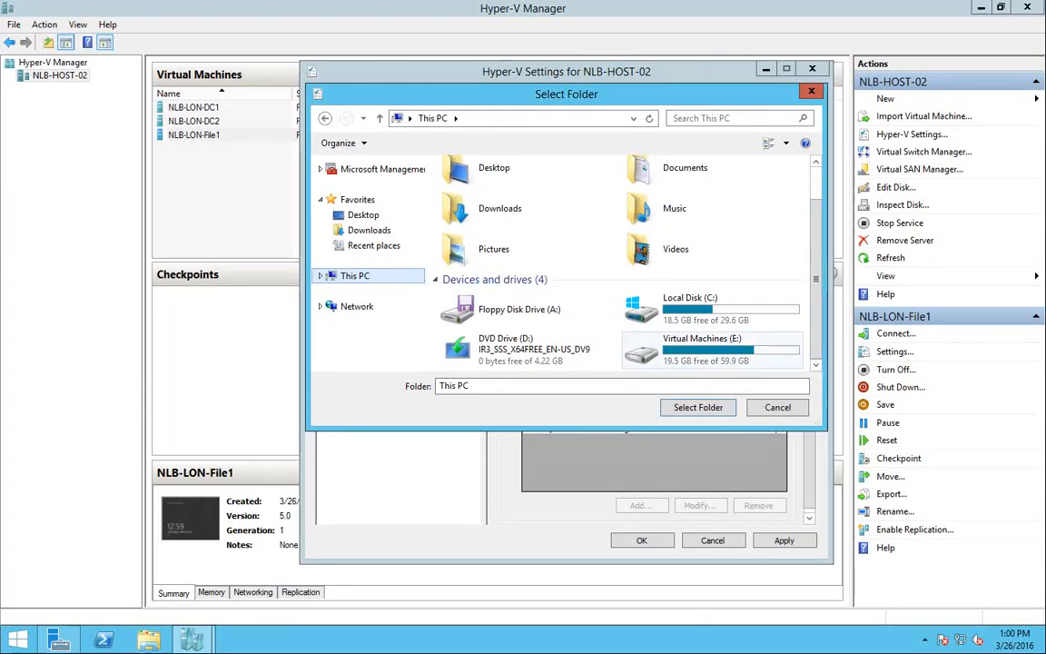
{"action": "left_click", "coordinate": [781, 354]}
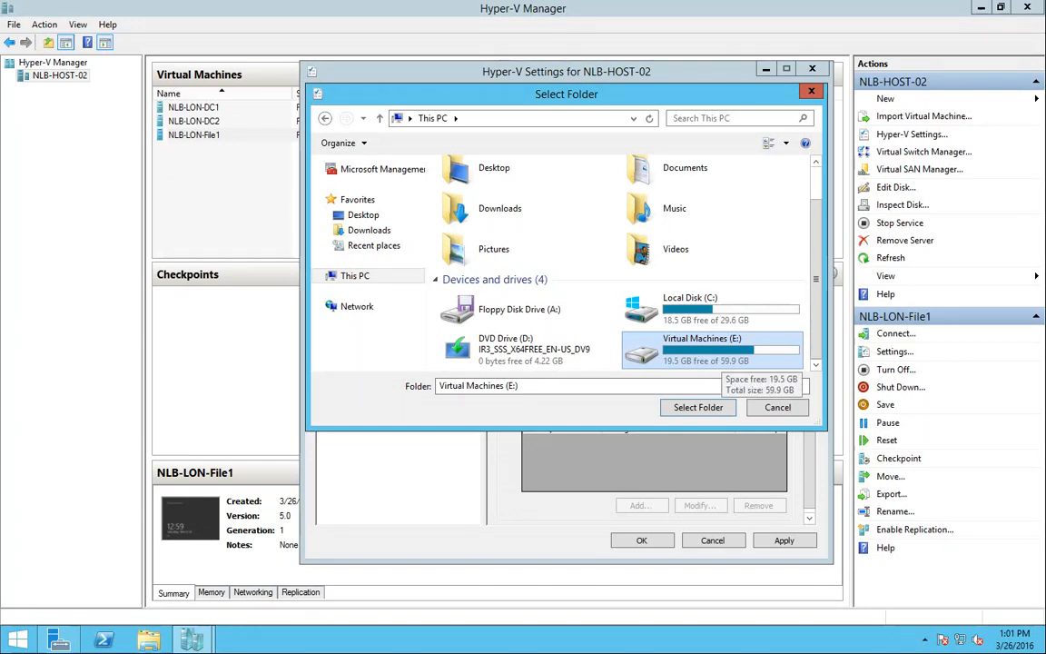
Create a new Replica folder on E: and select it as the replica storage location
{"action": "double_click", "coordinate": [713, 354]}
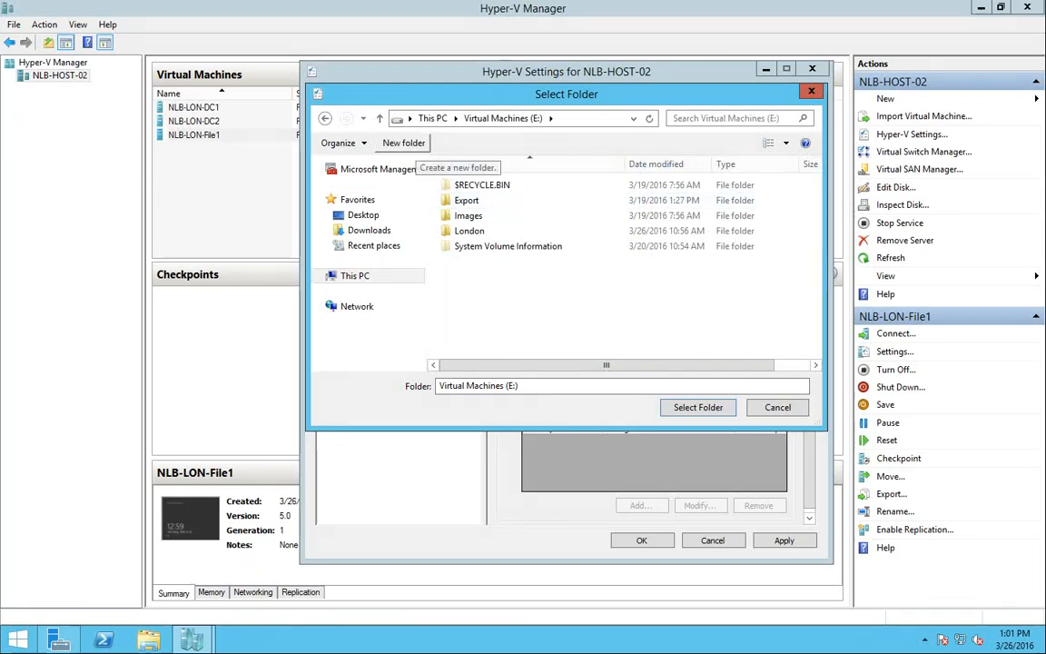
{"action": "left_click", "coordinate": [404, 143]}
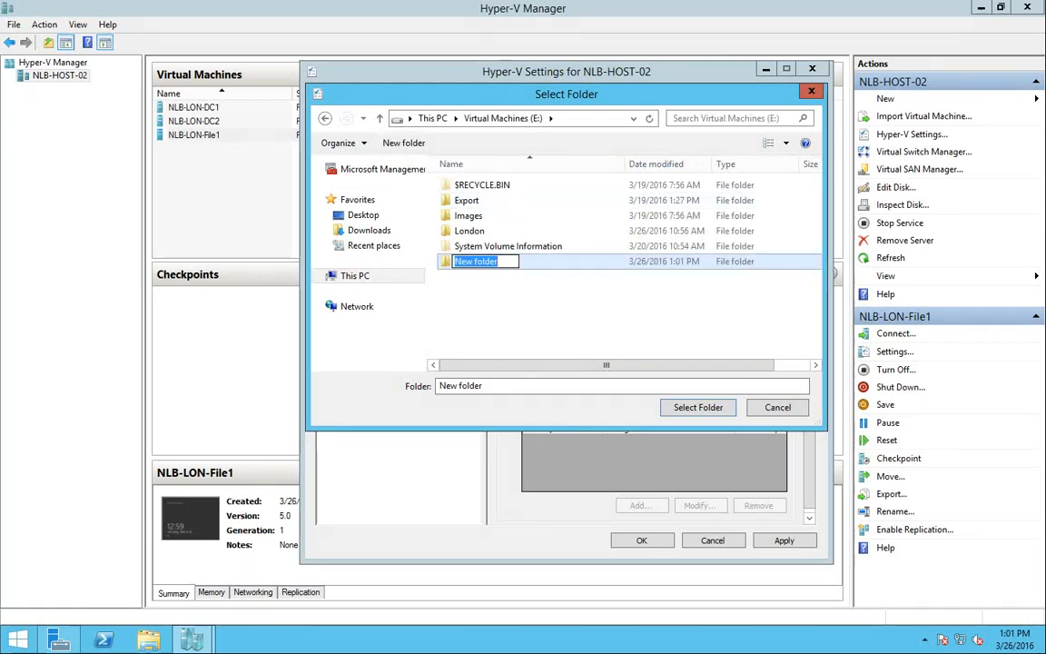
{"action": "type", "text": "Replica"}
{"action": "key", "text": "Return"}
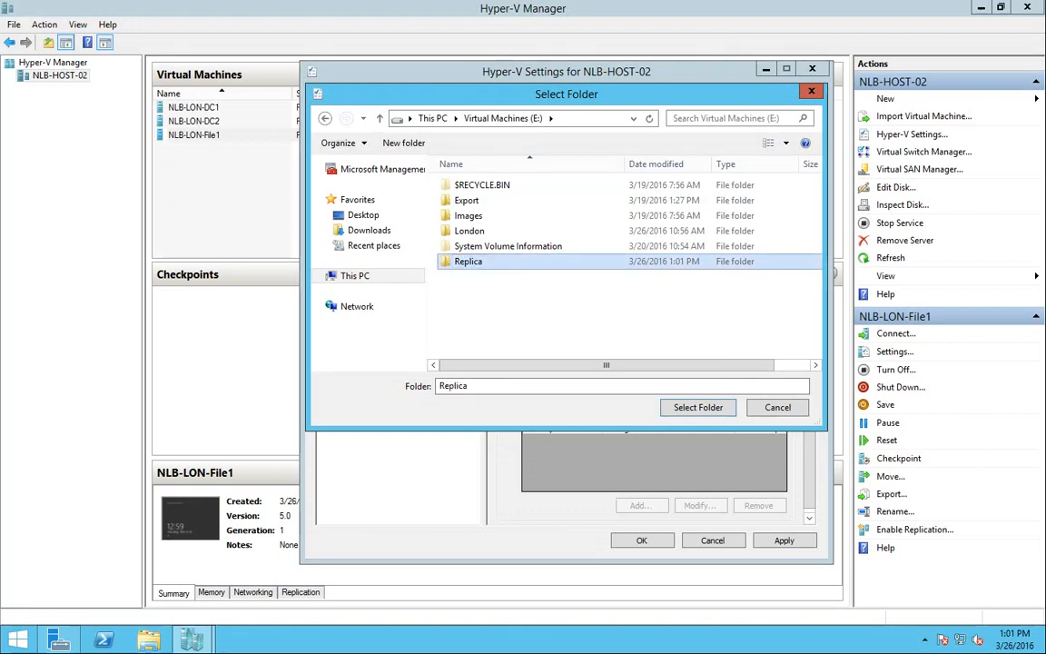
{"action": "key", "text": "Return"}
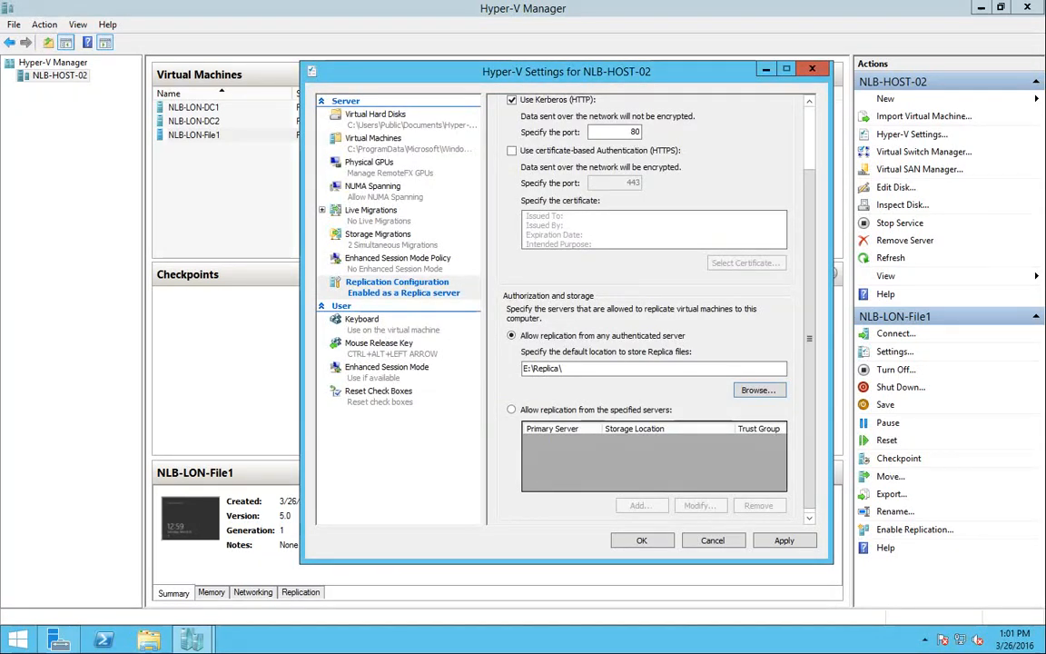
Apply the Replica settings, acknowledge the port 80 firewall notice, and show the desktop
{"action": "left_click", "coordinate": [785, 541]}
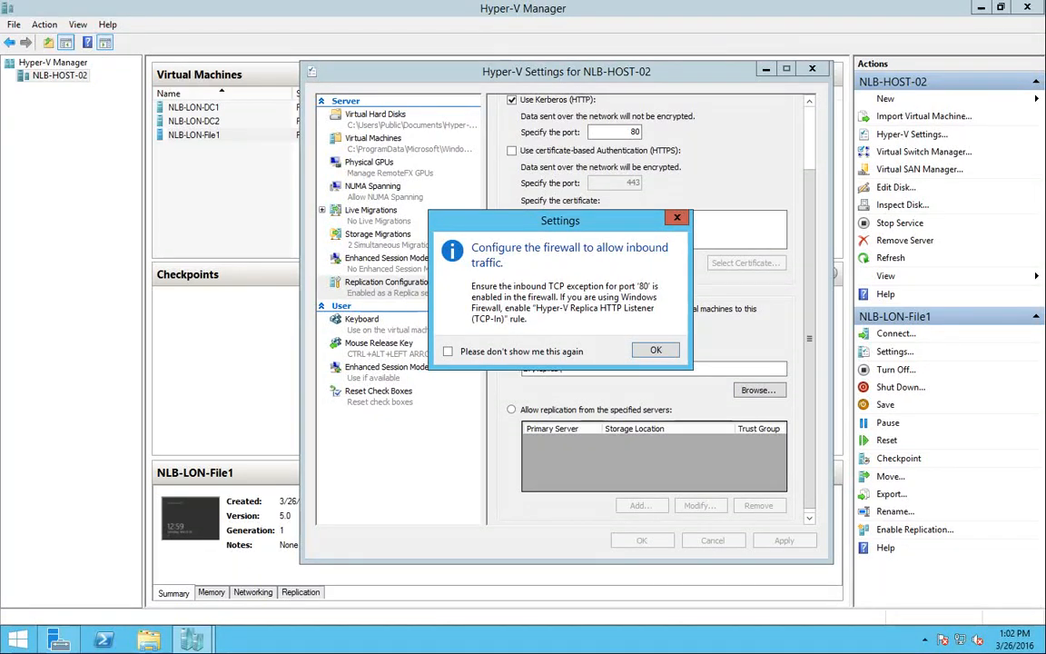
{"action": "key", "text": "Return"}
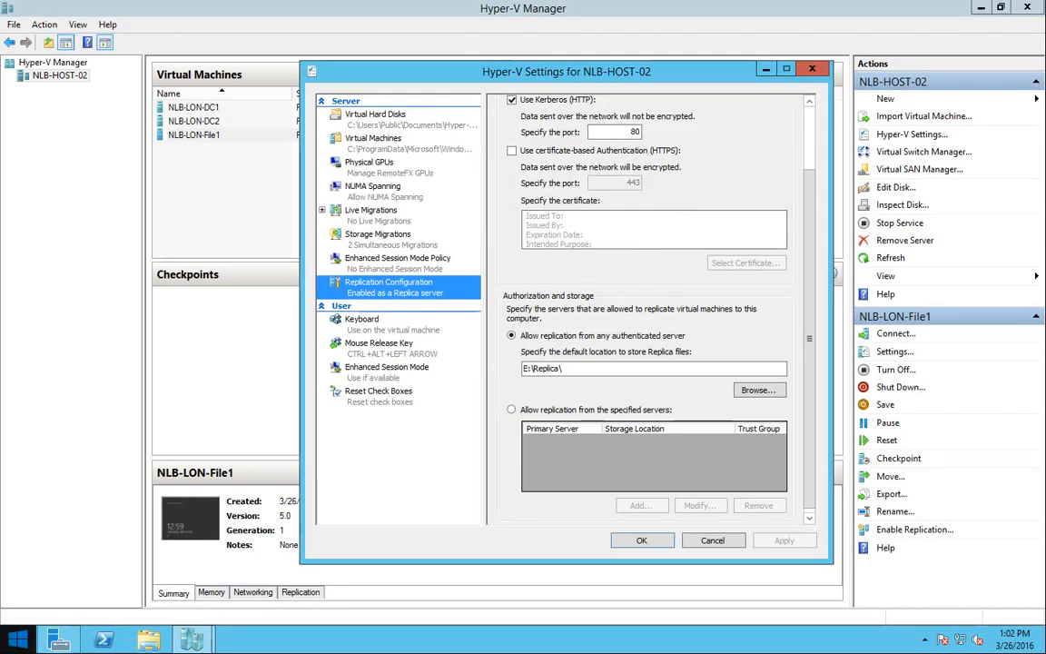
{"action": "key", "text": "super+d"}
{"action": "key", "text": "super+x"}
{"action": "key", "text": "Up"}
{"action": "key", "text": "Up"}
{"action": "key", "text": "Up"}
{"action": "key", "text": "Up"}
{"action": "key", "text": "Up"}
{"action": "key", "text": "Up"}
Launch Windows Firewall with Advanced Security from Control Panel's Administrative Tools
{"action": "key", "text": "Return"}
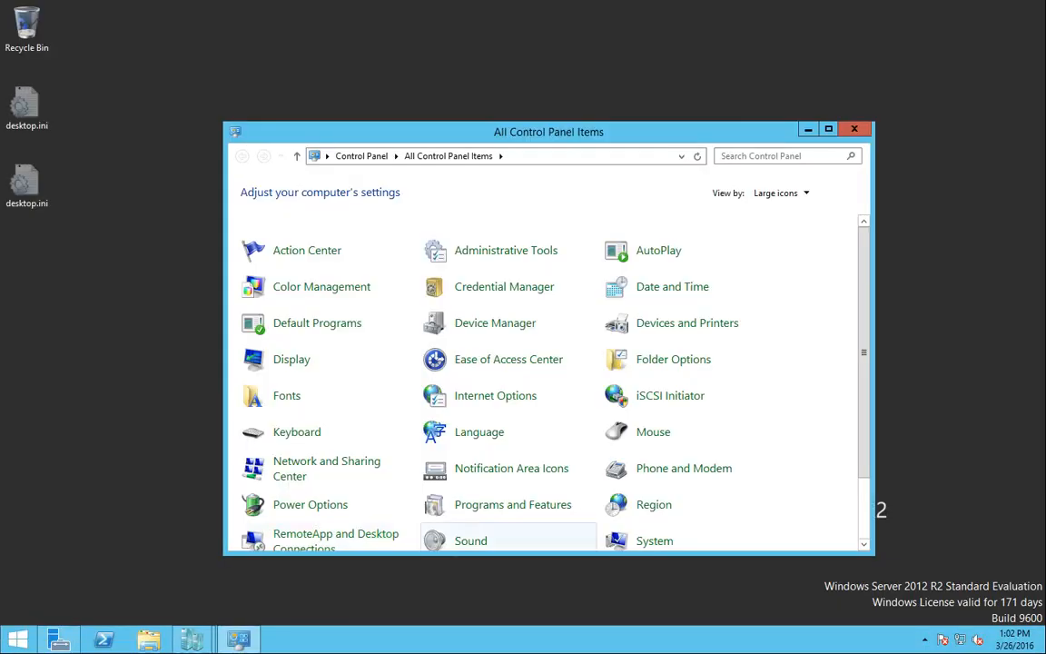
{"action": "scroll", "coordinate": [690, 428], "scroll_direction": "down", "scroll_amount": 3}
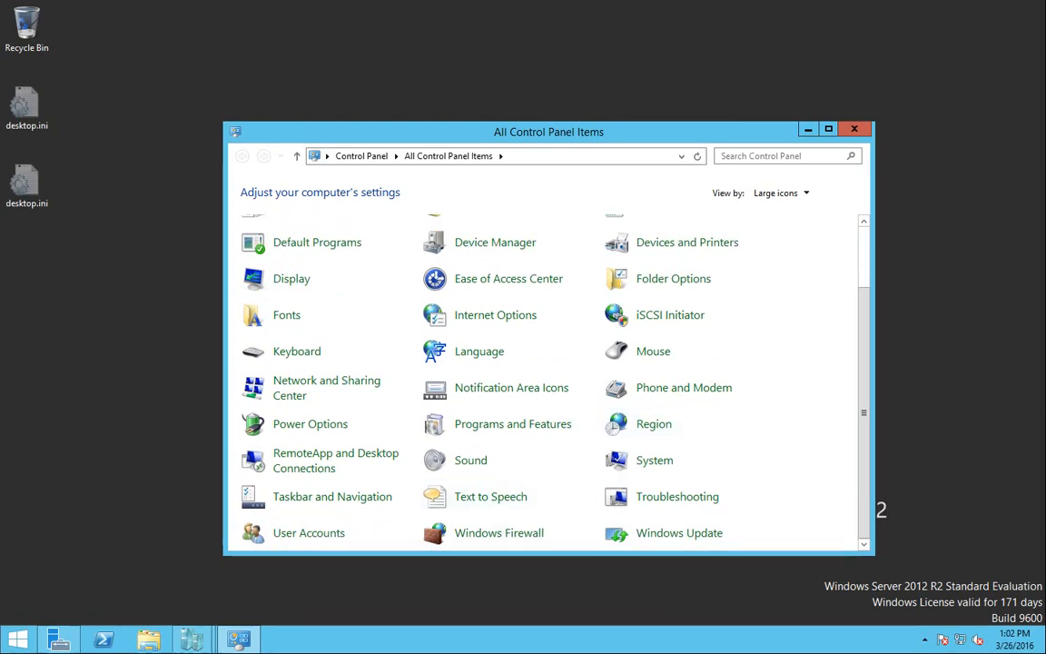
{"action": "scroll", "coordinate": [459, 382], "scroll_direction": "up", "scroll_amount": 3}
{"action": "left_click", "coordinate": [479, 249]}
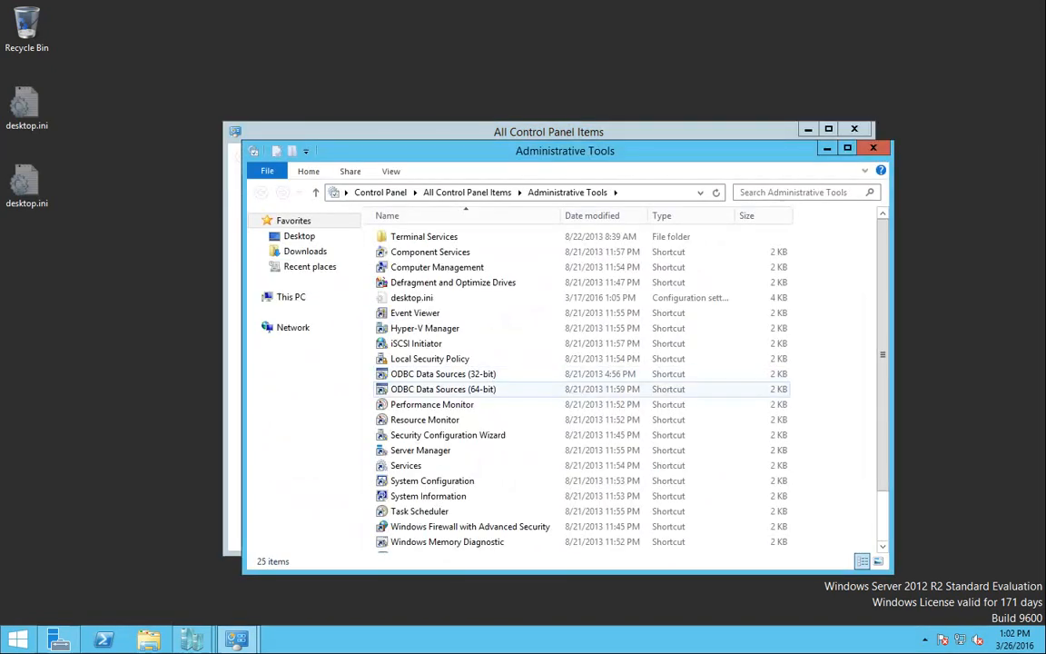
{"action": "scroll", "coordinate": [455, 400], "scroll_direction": "down", "scroll_amount": 2}
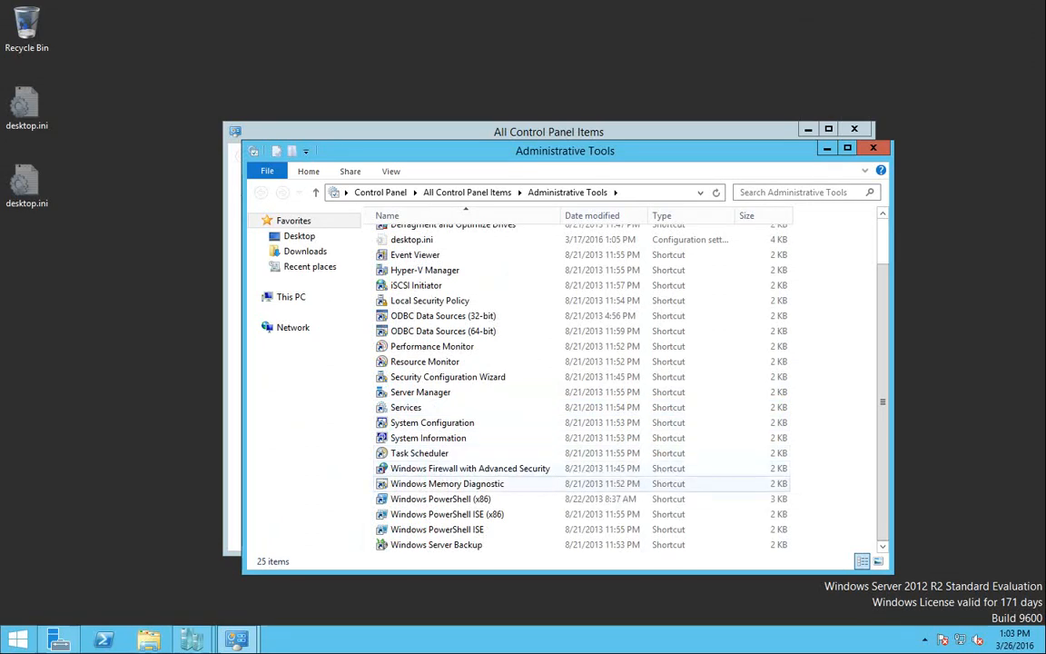
{"action": "double_click", "coordinate": [445, 469]}
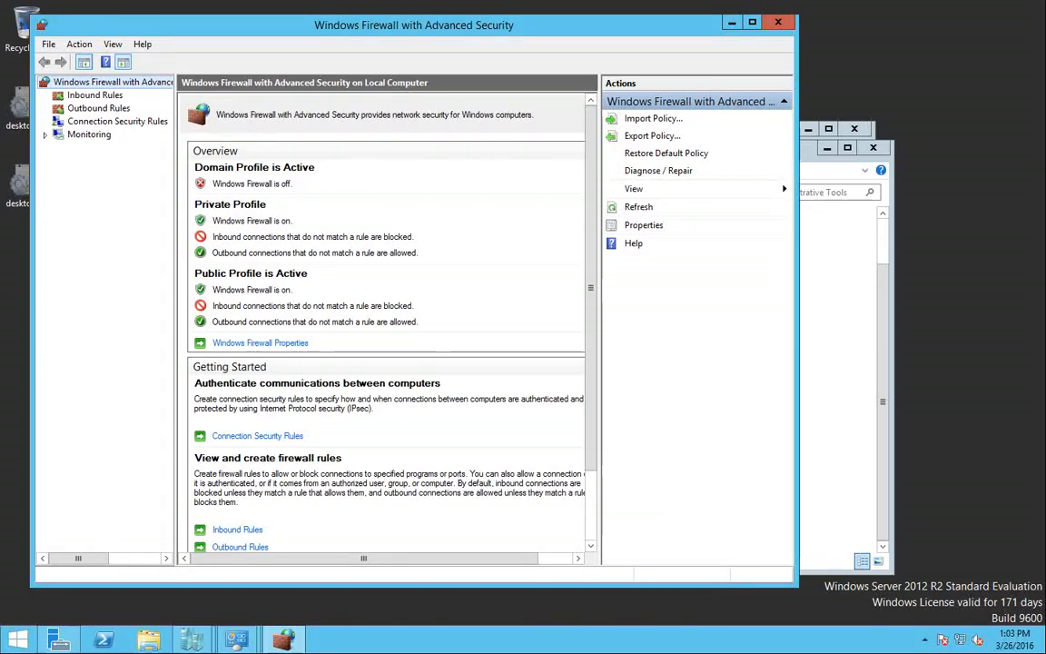
Show the inbound rules and select the Hyper-V Replica HTTP Listener (TCP-In) rule
{"action": "left_click", "coordinate": [95, 95]}
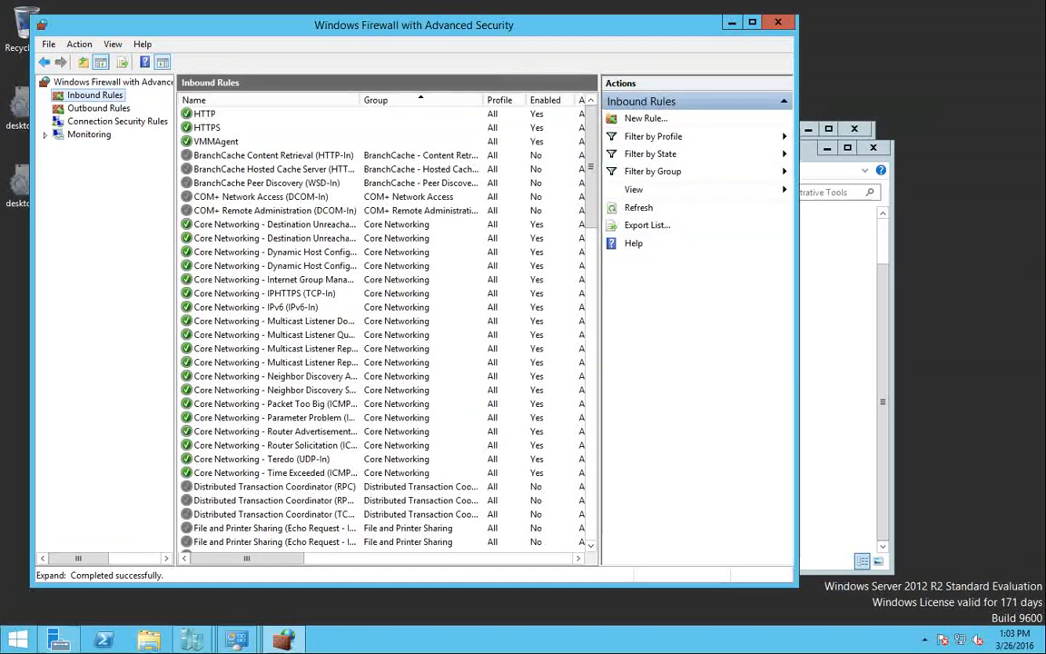
{"action": "scroll", "coordinate": [381, 327], "scroll_direction": "down", "scroll_amount": 7}
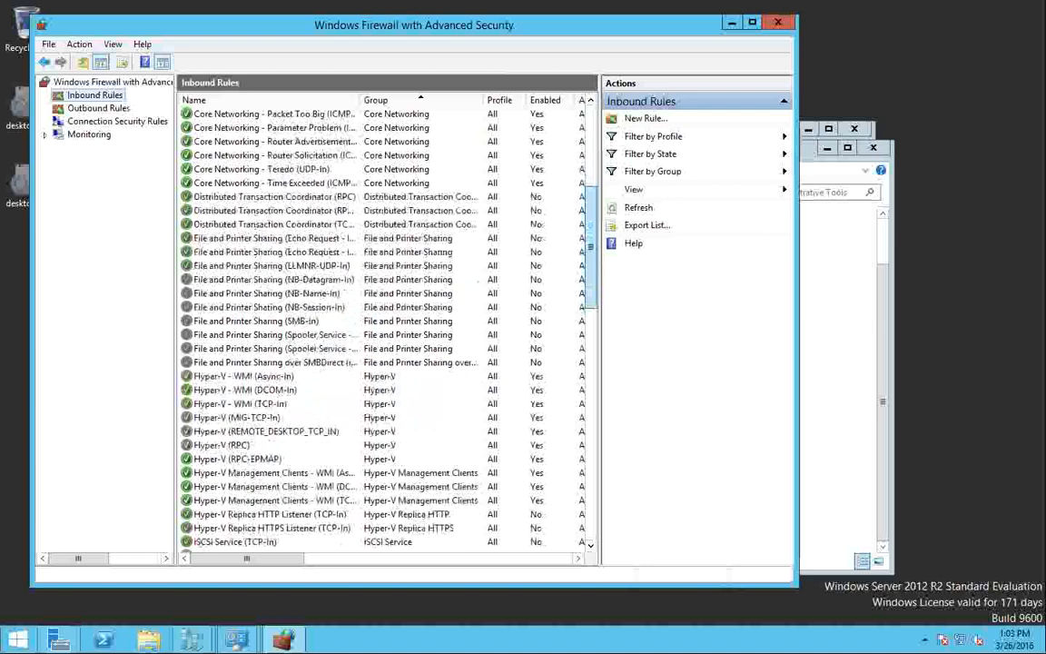
{"action": "scroll", "coordinate": [229, 391], "scroll_direction": "down", "scroll_amount": 2}
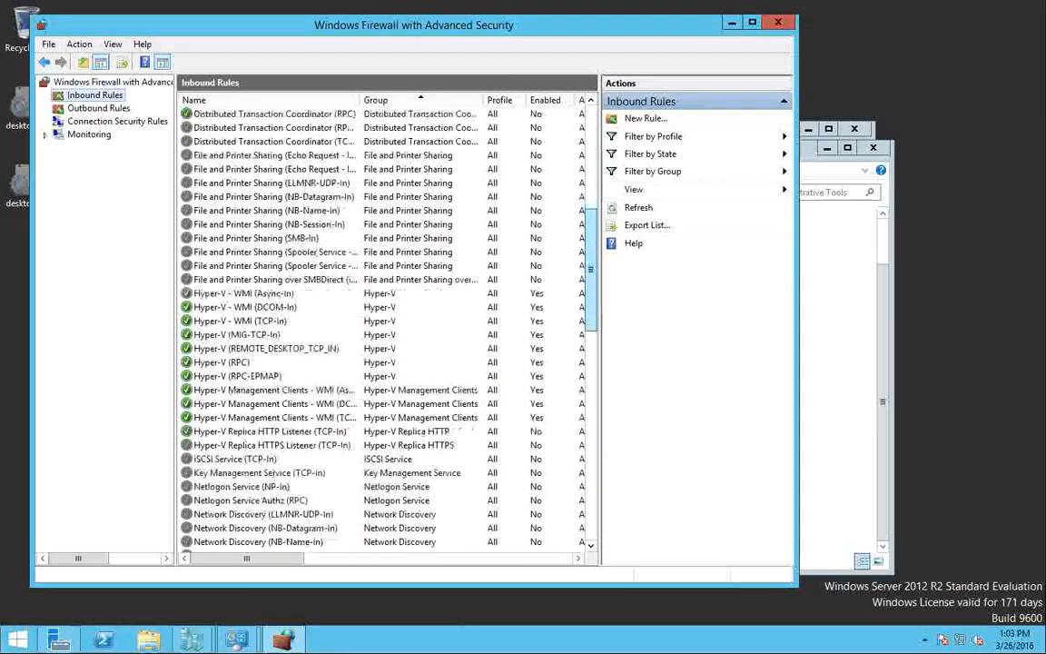
{"action": "scroll", "coordinate": [230, 391], "scroll_direction": "down", "scroll_amount": 1}
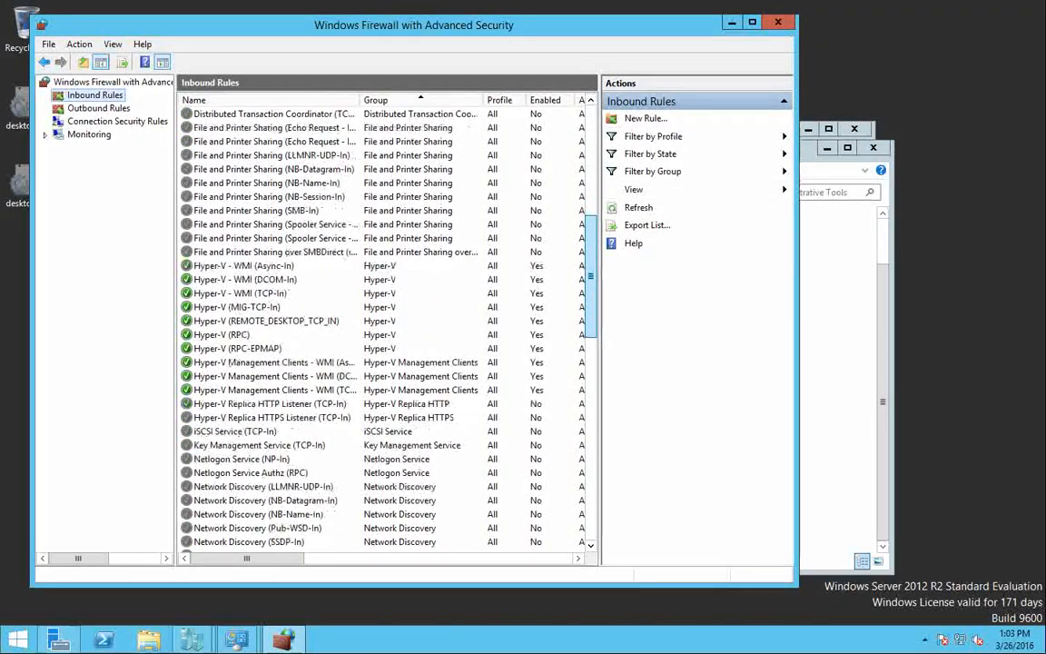
{"action": "left_click_drag", "start_coordinate": [591, 276], "coordinate": [590, 282]}
{"action": "left_click_drag", "start_coordinate": [360, 99], "coordinate": [439, 100]}
{"action": "left_click", "coordinate": [270, 391]}
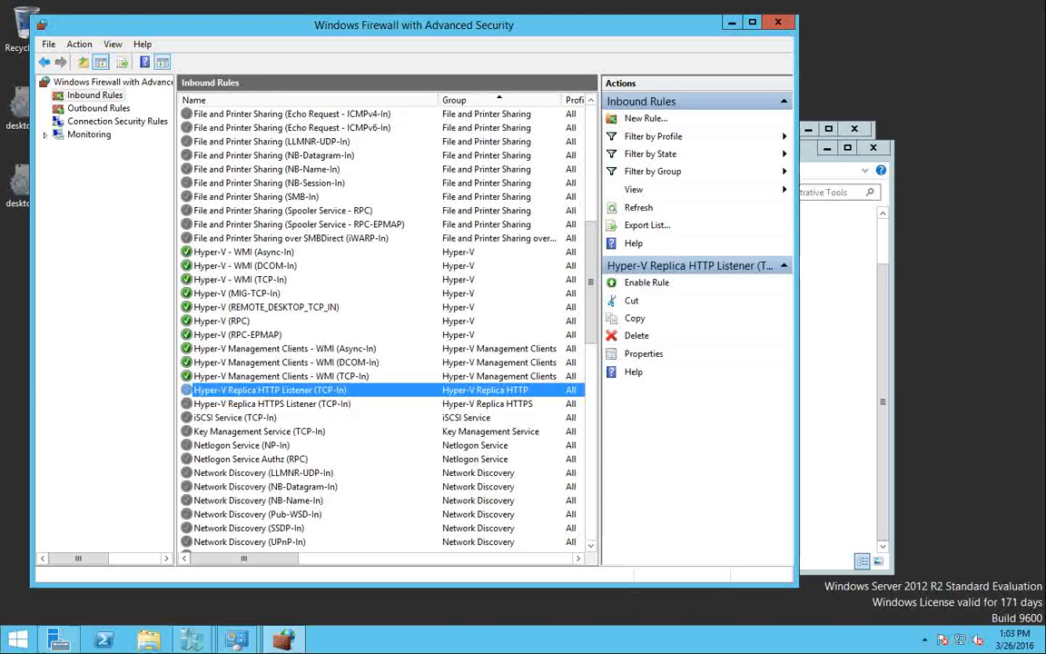
{"action": "mouse_move", "coordinate": [244, 559]}
{"action": "left_mouse_down"}
{"action": "mouse_move", "coordinate": [275, 558]}
{"action": "mouse_move", "coordinate": [243, 558]}
{"action": "left_mouse_up"}
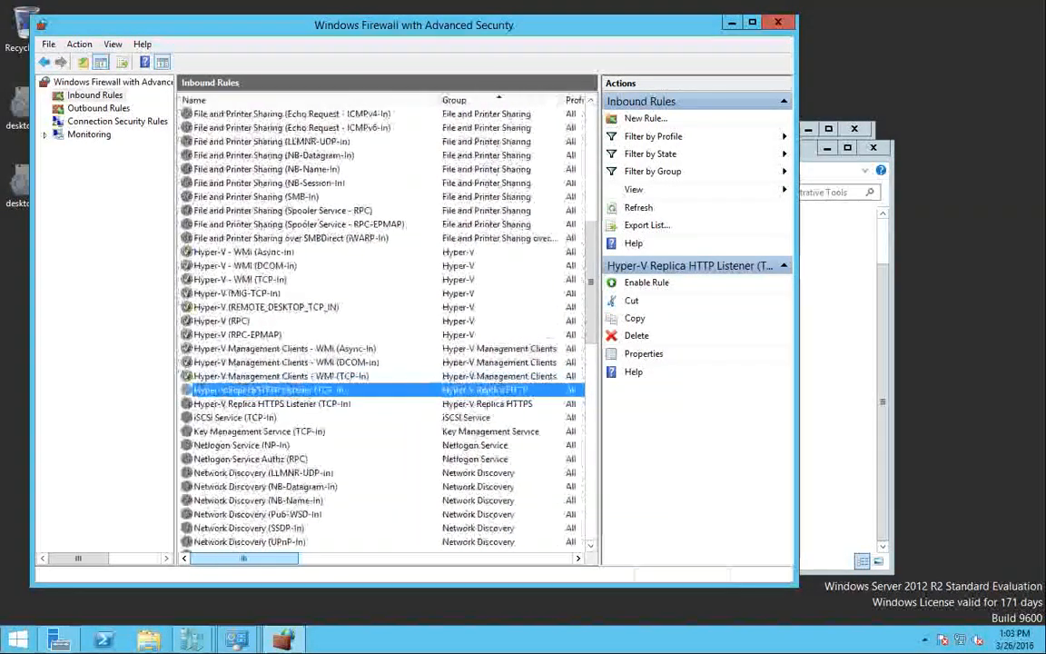
Enable the Hyper-V Replica HTTP Listener (TCP-In) rule and close the firewall console
{"action": "left_click", "coordinate": [271, 404]}
{"action": "left_click", "coordinate": [270, 390]}
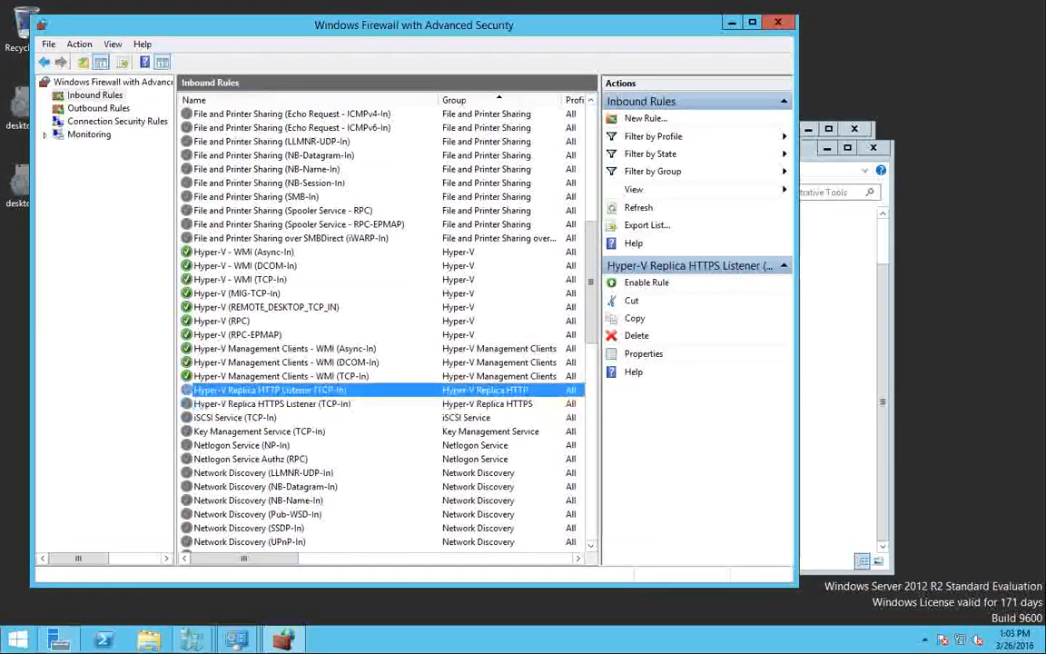
{"action": "left_click", "coordinate": [271, 404]}
{"action": "left_click", "coordinate": [270, 391]}
{"action": "right_click", "coordinate": [289, 390]}
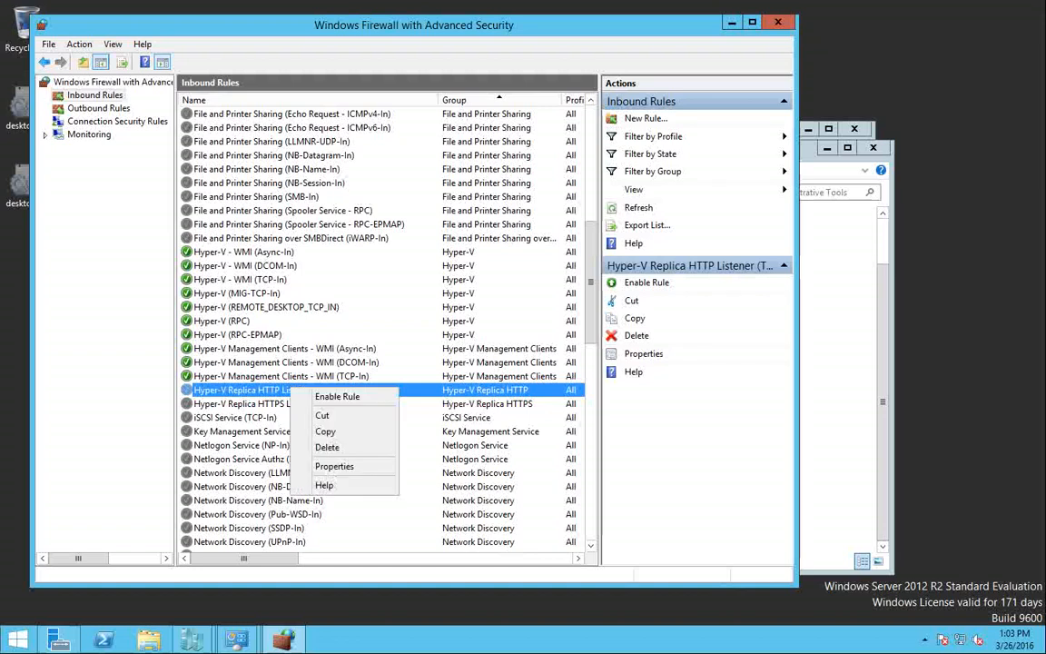
{"action": "left_click", "coordinate": [337, 397]}
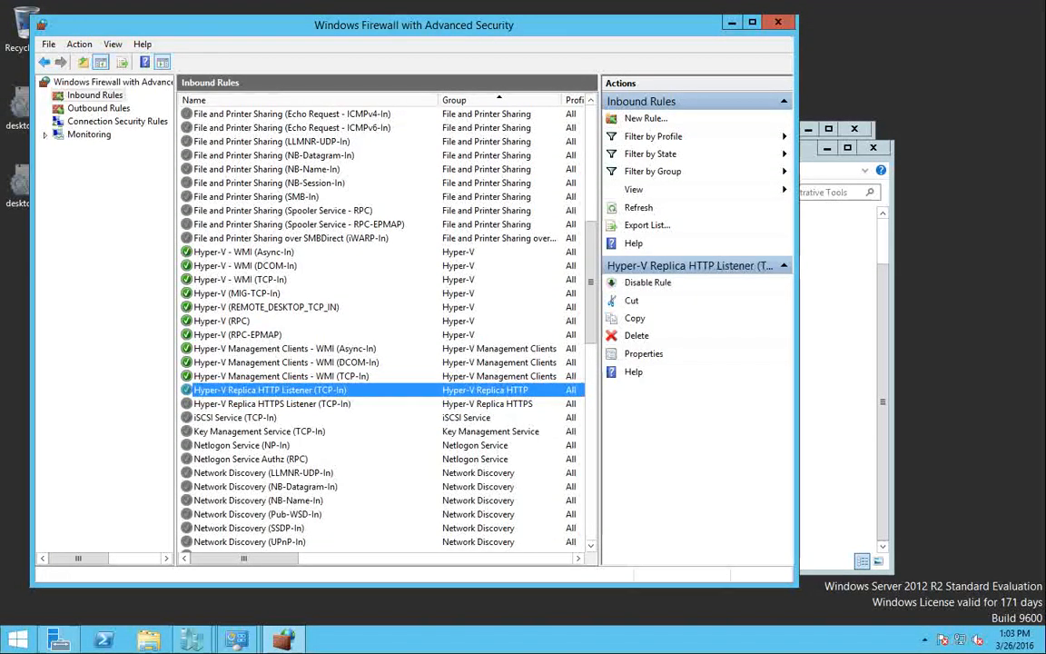
{"action": "left_click", "coordinate": [778, 22]}
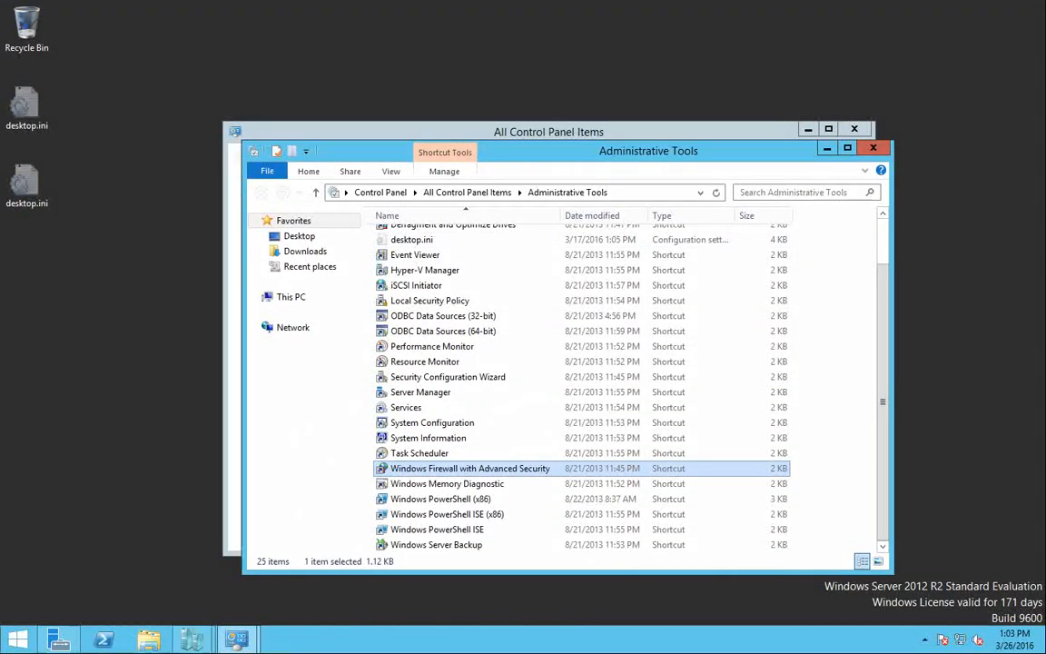
Close Administrative Tools, Control Panel and Hyper-V Settings, restore Hyper-V Manager, and lock the computer
{"action": "left_click", "coordinate": [874, 147]}
{"action": "left_click", "coordinate": [855, 129]}
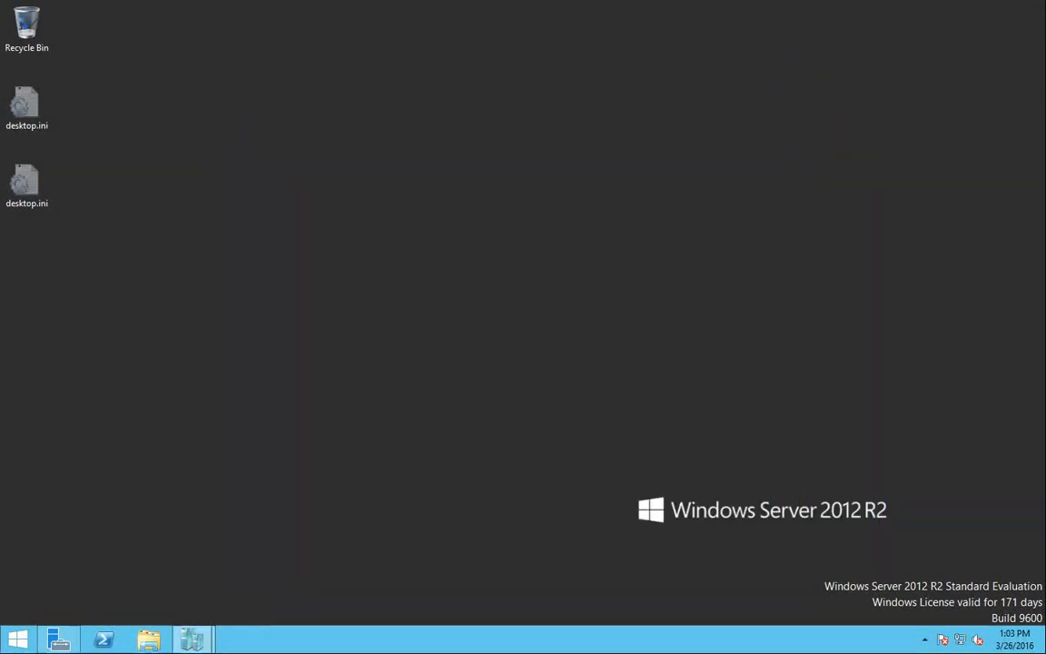
{"action": "mouse_move", "coordinate": [191, 640]}
{"action": "left_click", "coordinate": [285, 556]}
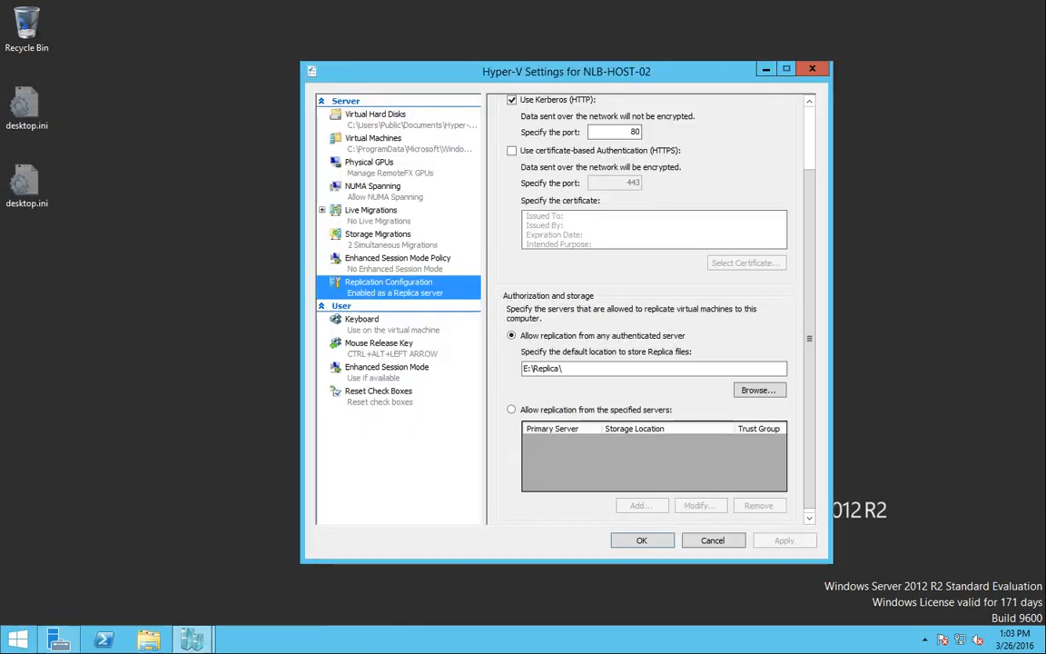
{"action": "left_click", "coordinate": [812, 69]}
{"action": "left_click", "coordinate": [194, 641]}
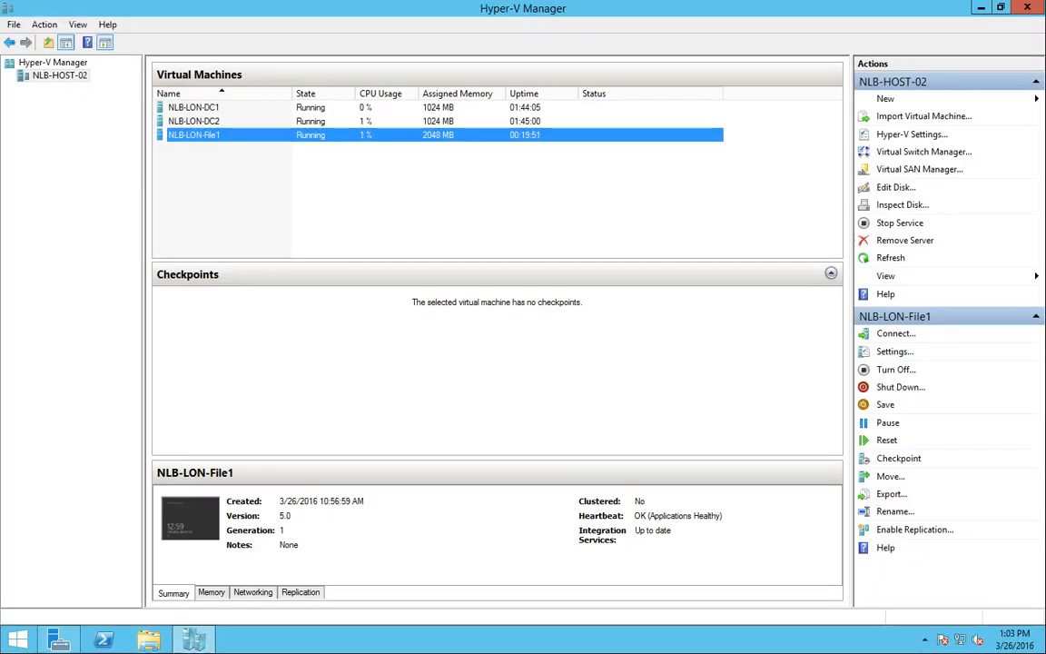
{"action": "key", "text": "super+l"}
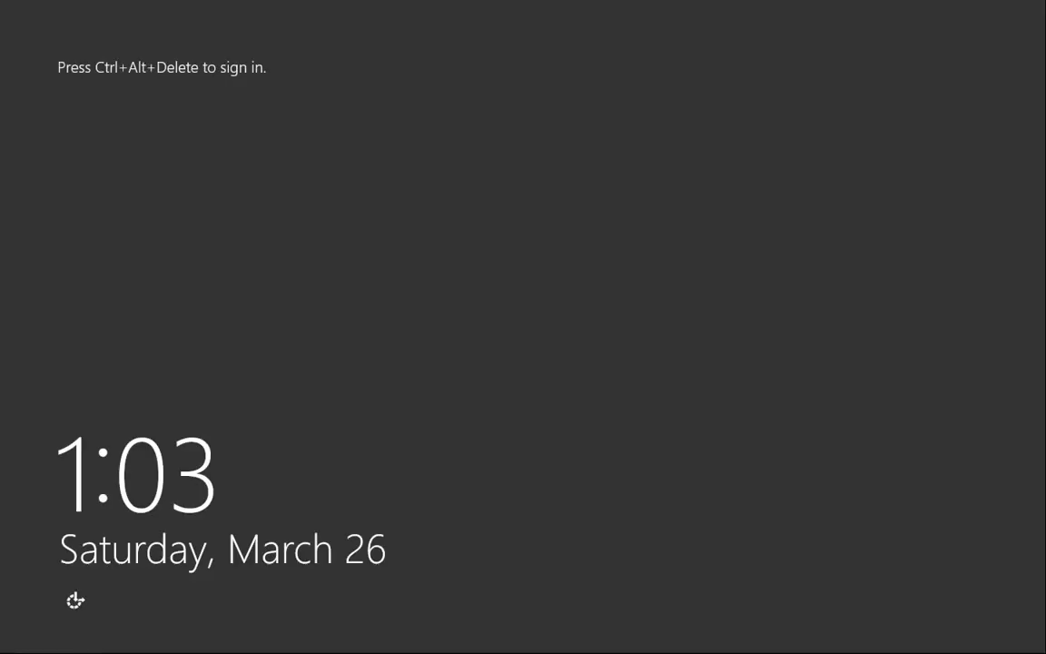
Sign back in at the lock screen by entering the account password
{"action": "key", "text": "ctrl+alt+Delete"}
{"action": "key", "text": "Return"}
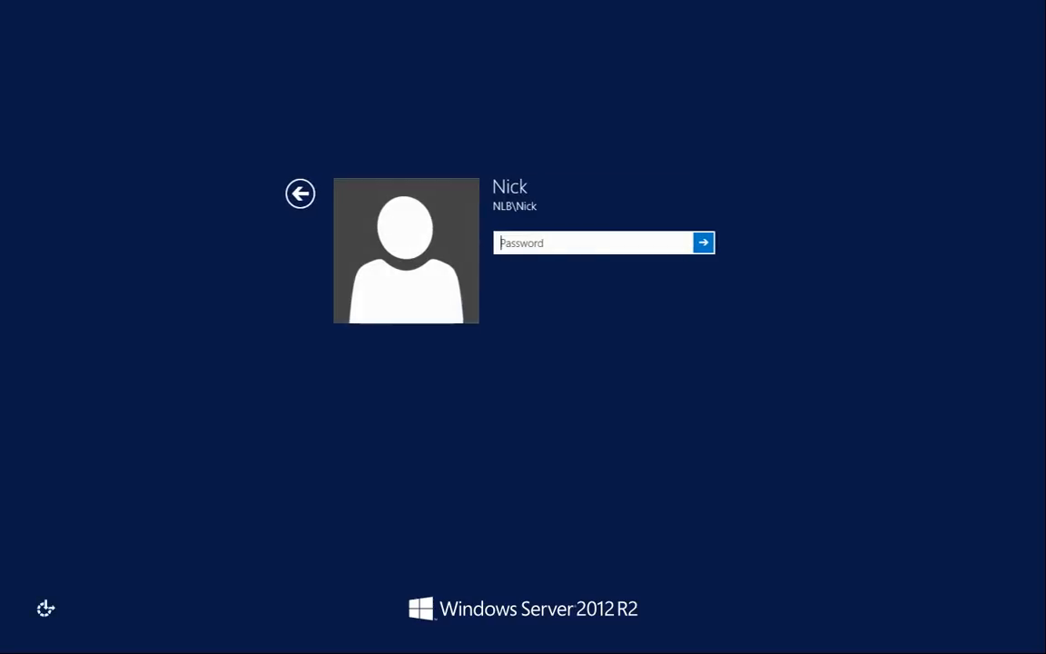
{"action": "type", "text": "Pa$$w0rd"}
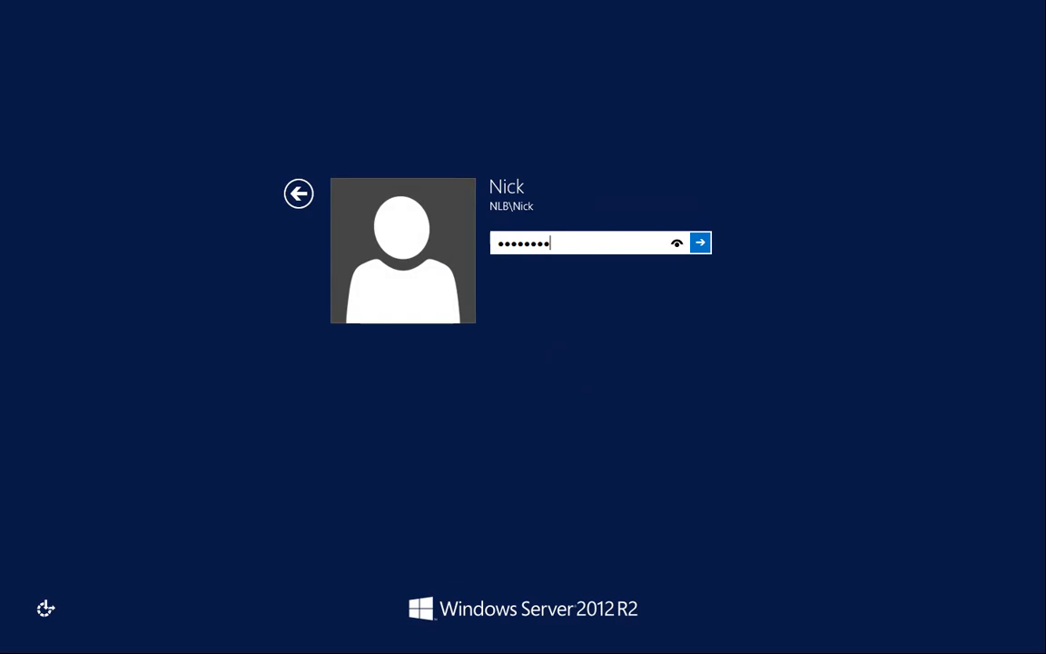
{"action": "key", "text": "Return"}
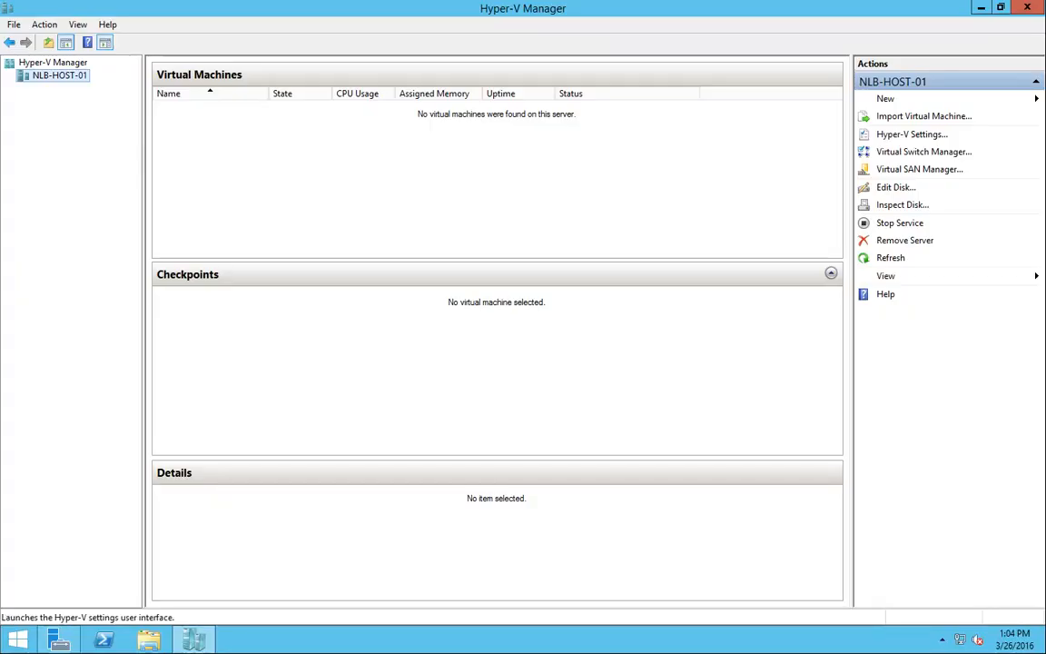
Enable NLB-HOST-01 as a Replica server in its Hyper-V Replication Configuration settings
{"action": "left_click", "coordinate": [912, 134]}
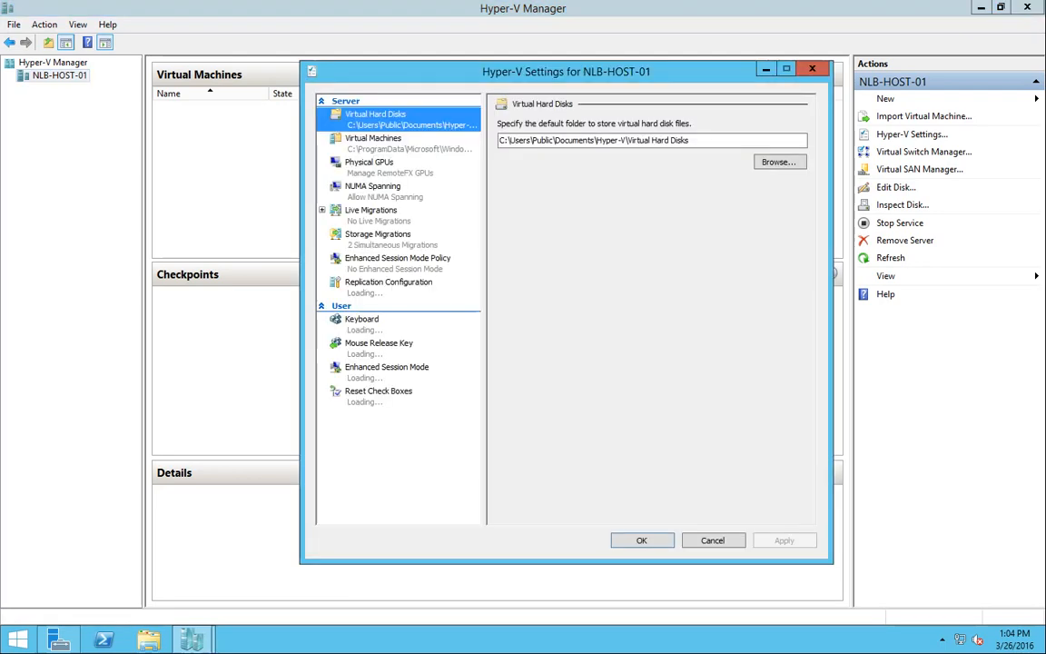
{"action": "left_click", "coordinate": [389, 282]}
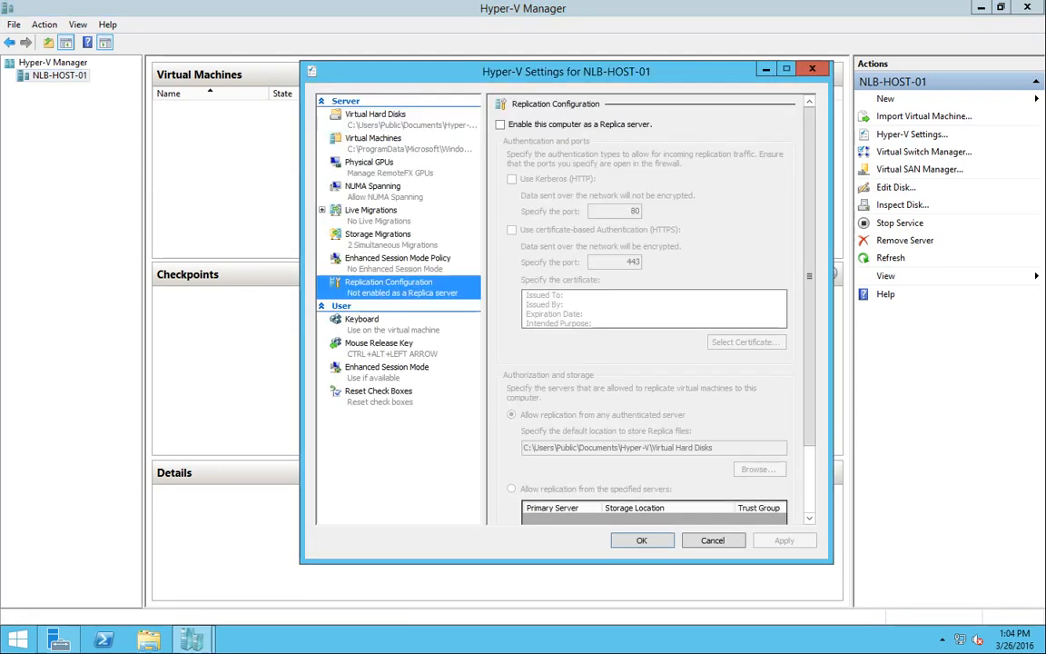
{"action": "left_click", "coordinate": [501, 124]}
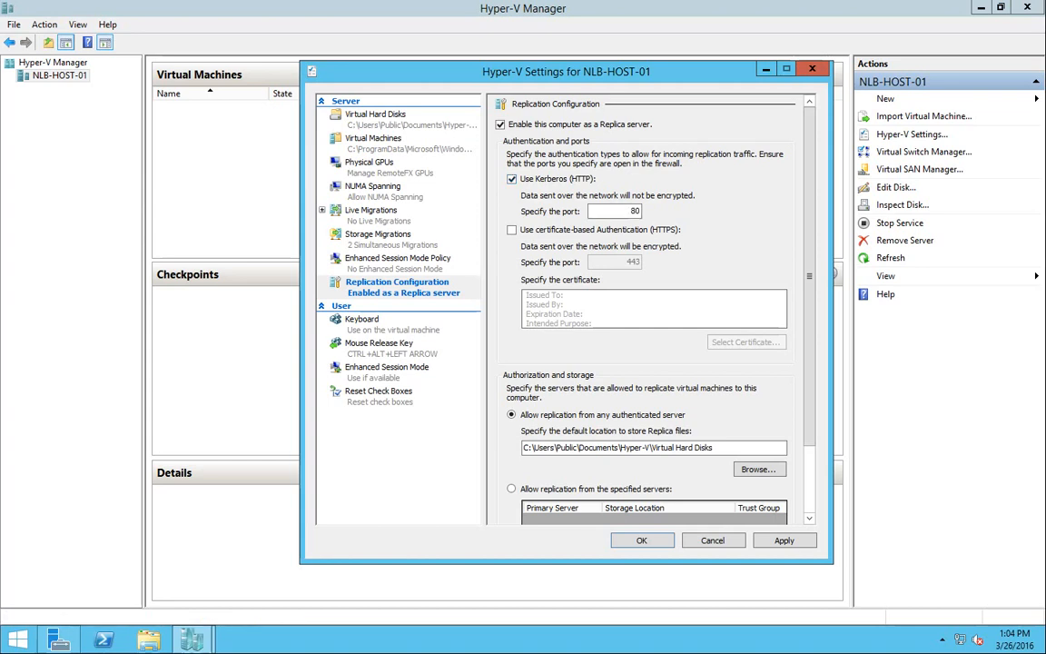
{"action": "left_click_drag", "start_coordinate": [809, 276], "coordinate": [810, 342]}
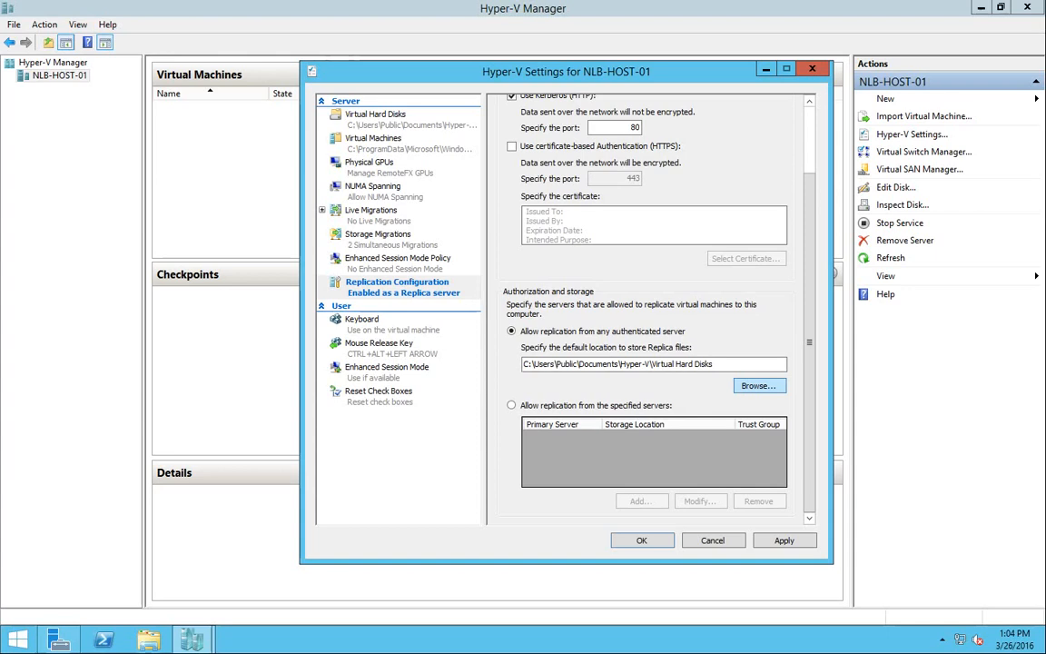
Create a new Replica folder on drive V: and select it as the replica storage location
{"action": "left_click", "coordinate": [759, 385]}
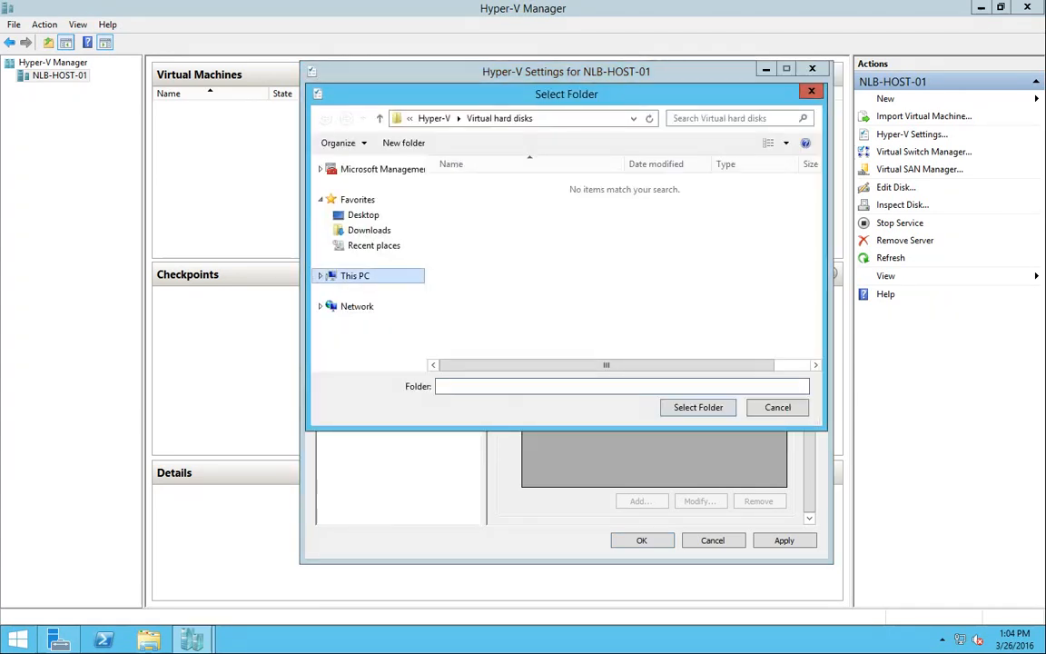
{"action": "left_click", "coordinate": [355, 276]}
{"action": "scroll", "coordinate": [713, 318], "scroll_direction": "down", "scroll_amount": 1}
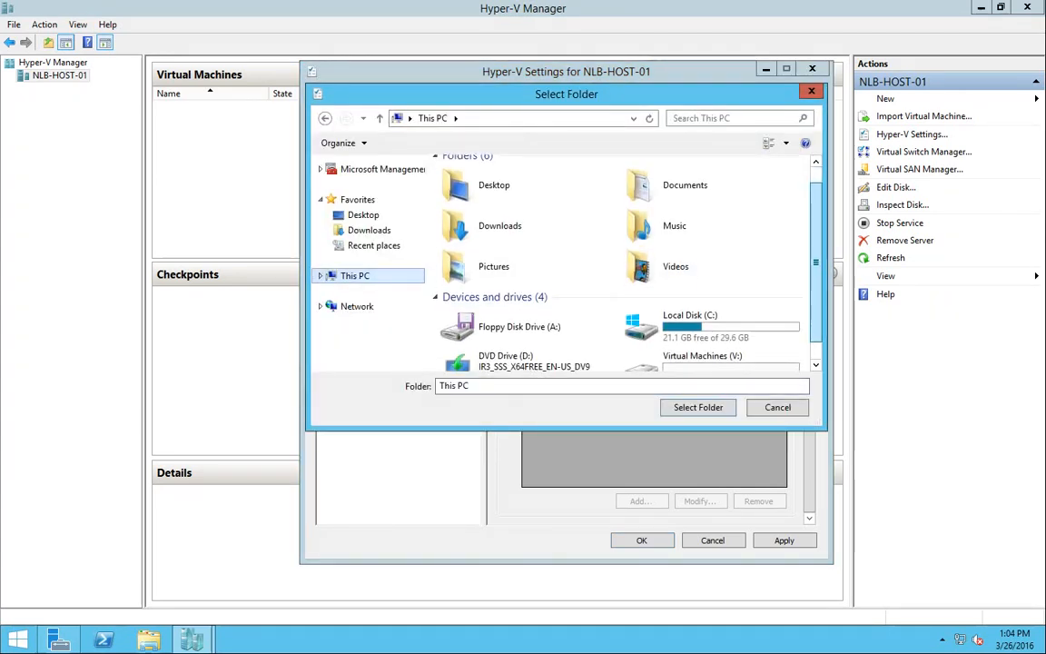
{"action": "double_click", "coordinate": [704, 349]}
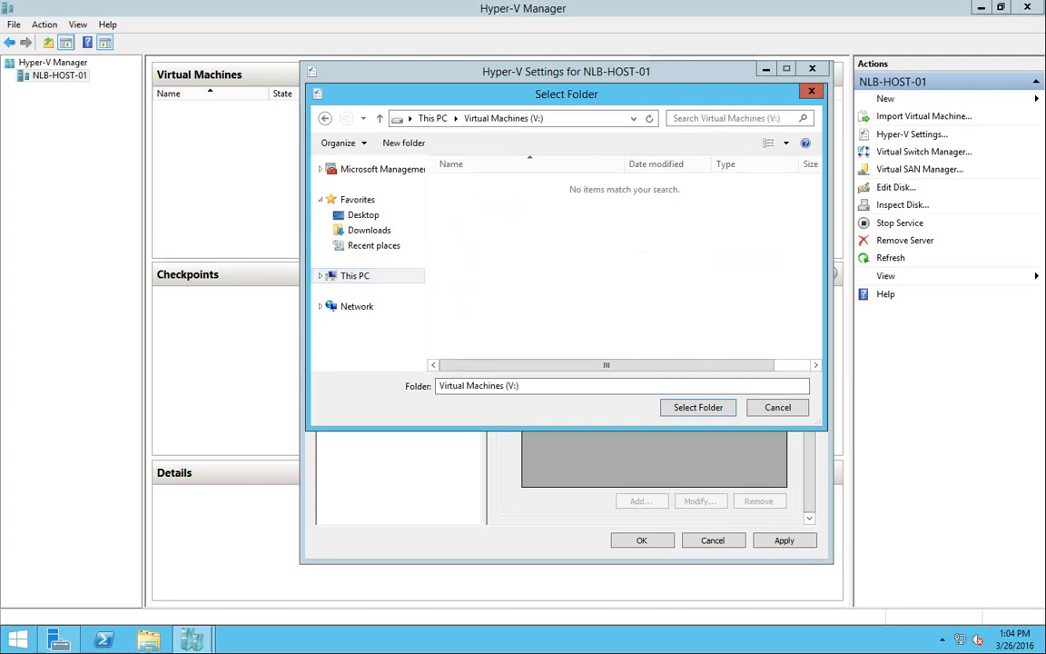
{"action": "key", "text": "ctrl+shift+n"}
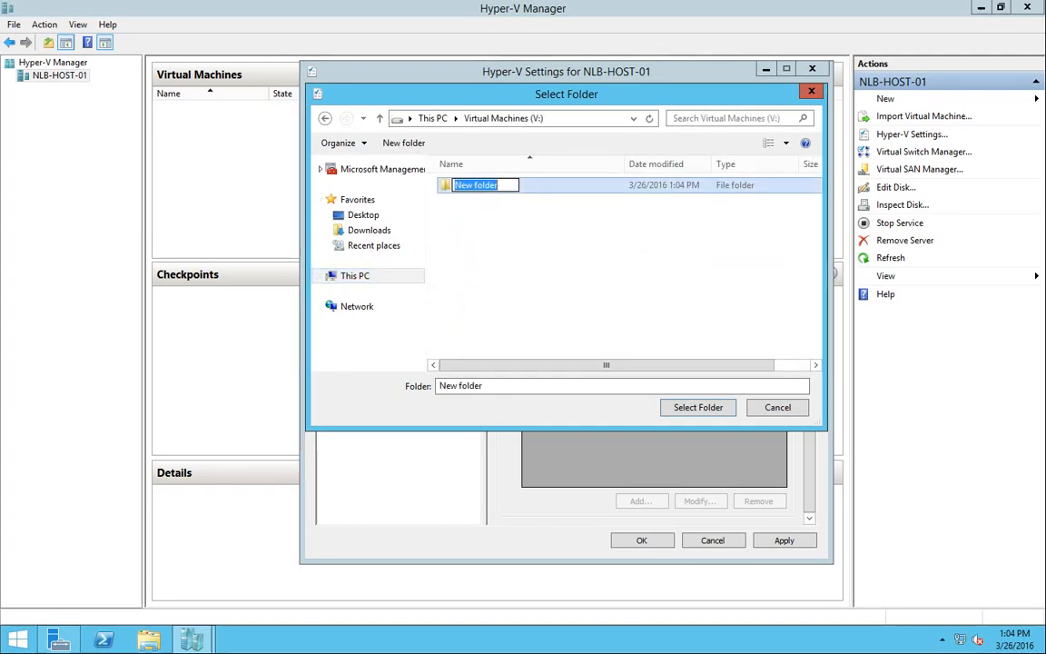
{"action": "type", "text": "Replica"}
{"action": "key", "text": "Return"}
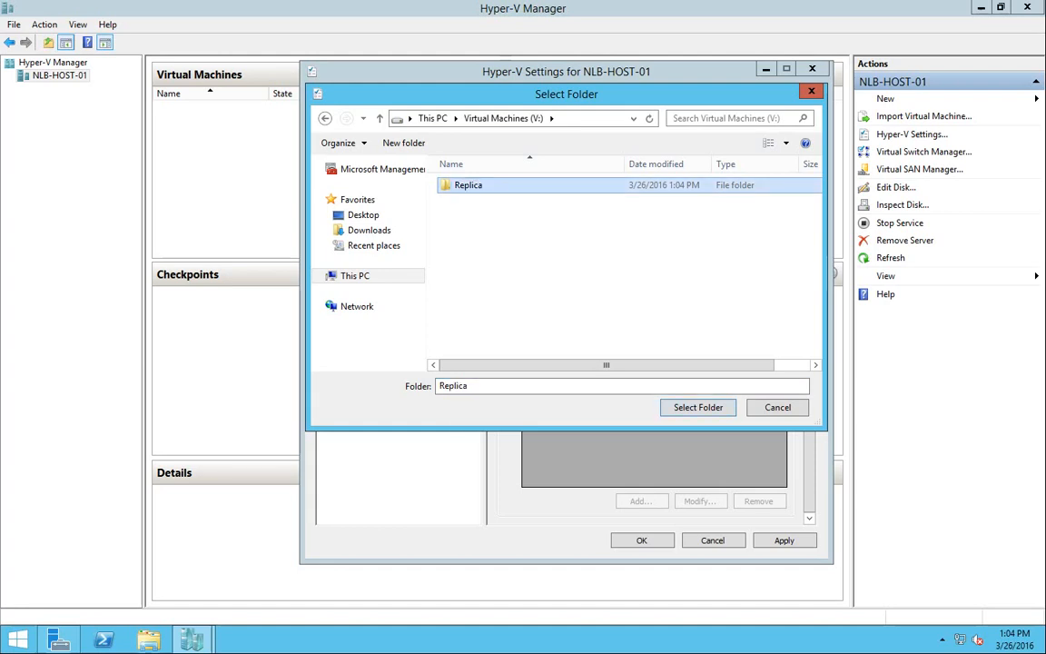
{"action": "key", "text": "Return"}
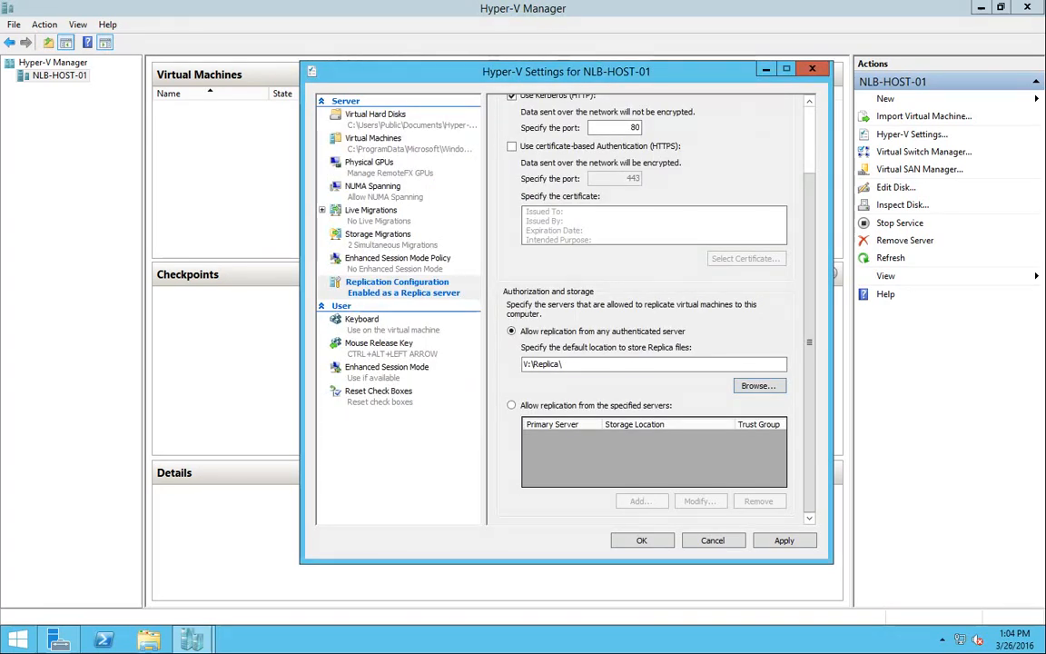
Apply the Replica server settings, then launch Windows Firewall with Advanced Security from Administrative Tools
{"action": "left_click", "coordinate": [783, 541]}
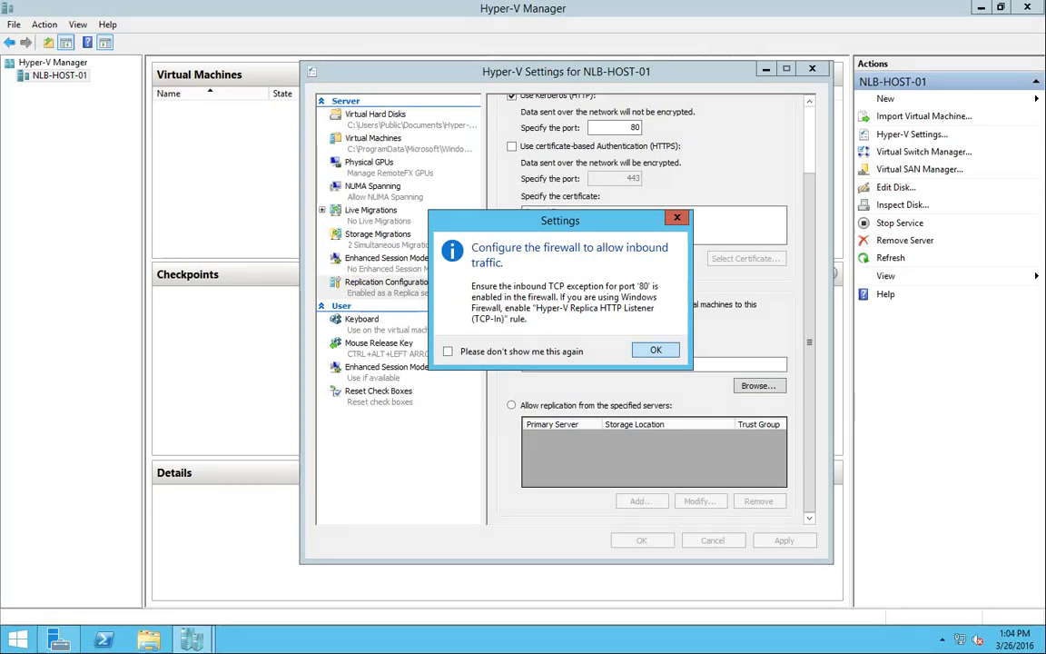
{"action": "key", "text": "Return"}
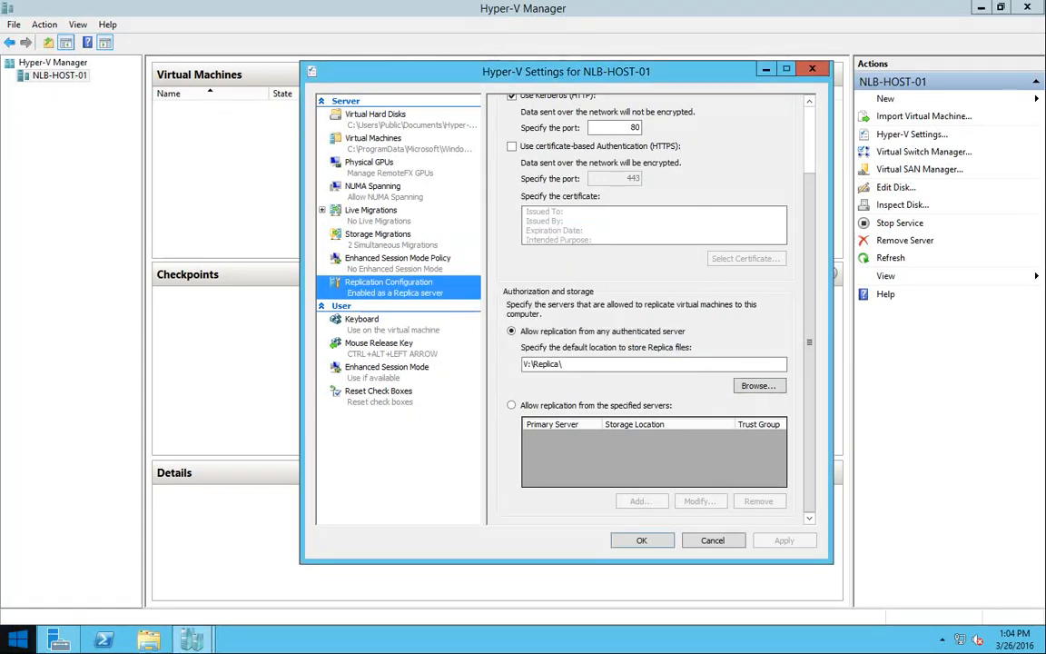
{"action": "right_click", "coordinate": [17, 640]}
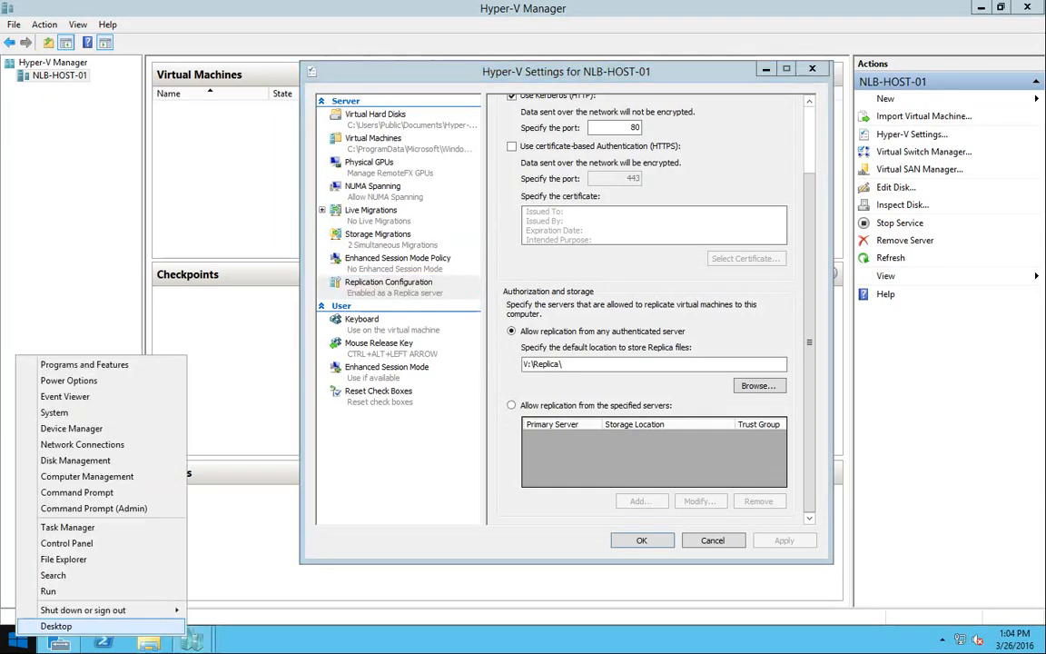
{"action": "left_click", "coordinate": [68, 544]}
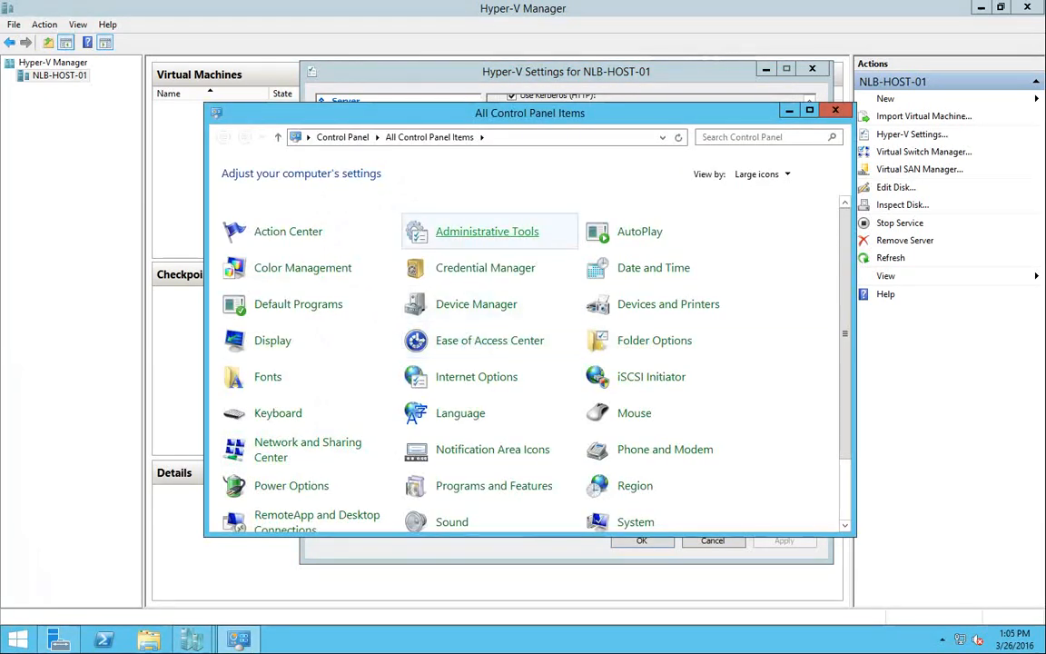
{"action": "left_click", "coordinate": [487, 231]}
{"action": "double_click", "coordinate": [451, 450]}
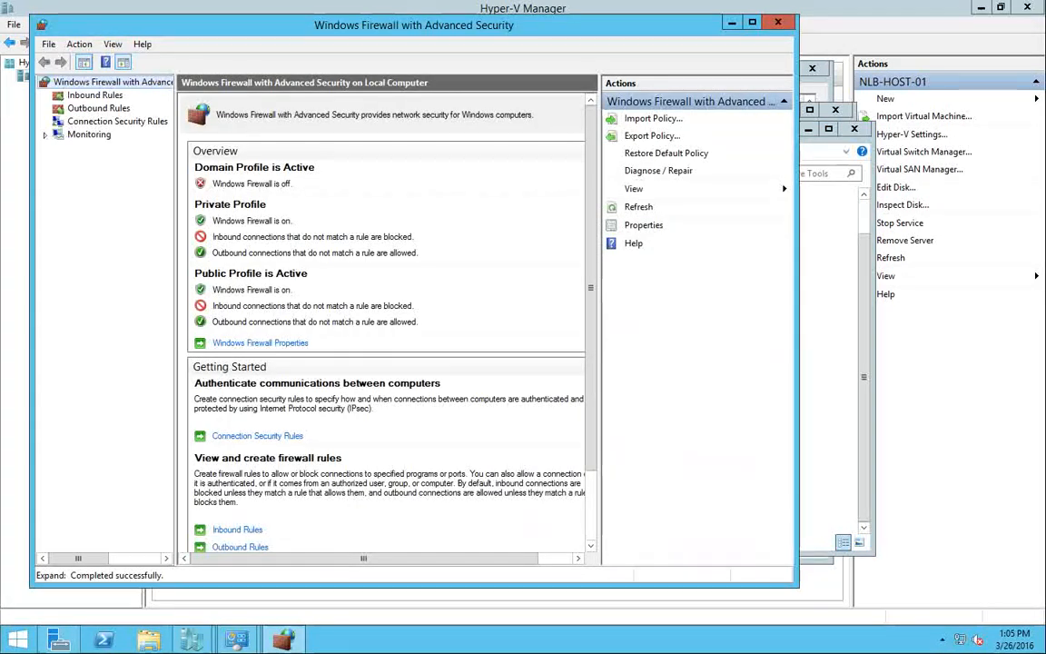
Enable the inbound Hyper-V Replica HTTP Listener (TCP-In) firewall rule
{"action": "left_click", "coordinate": [94, 95]}
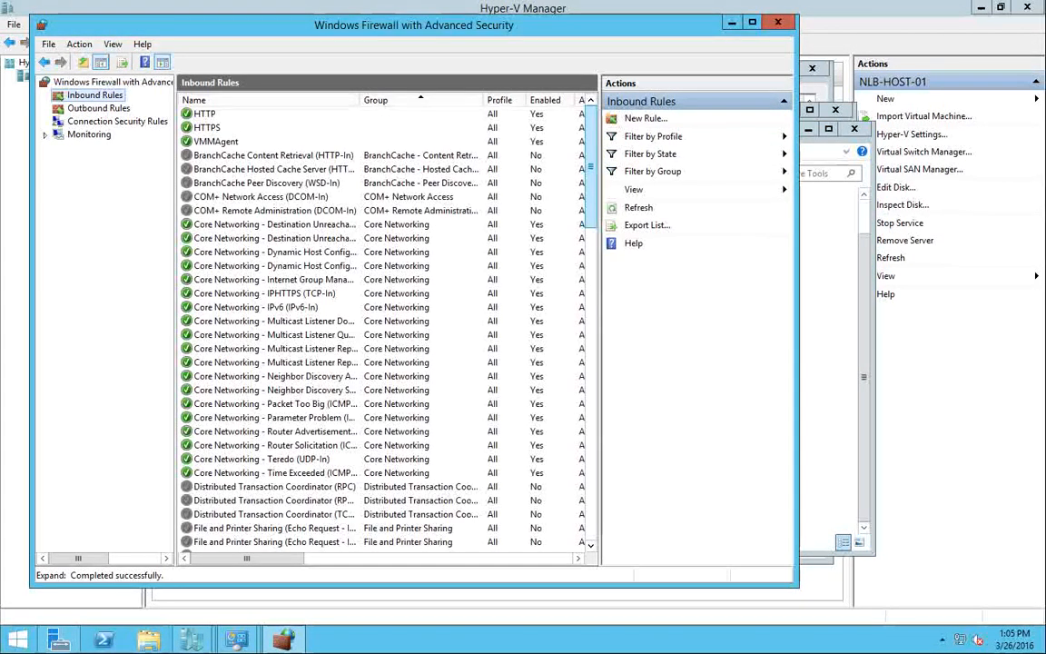
{"action": "scroll", "coordinate": [382, 327], "scroll_direction": "down", "scroll_amount": 8}
{"action": "left_click_drag", "start_coordinate": [591, 260], "coordinate": [592, 282]}
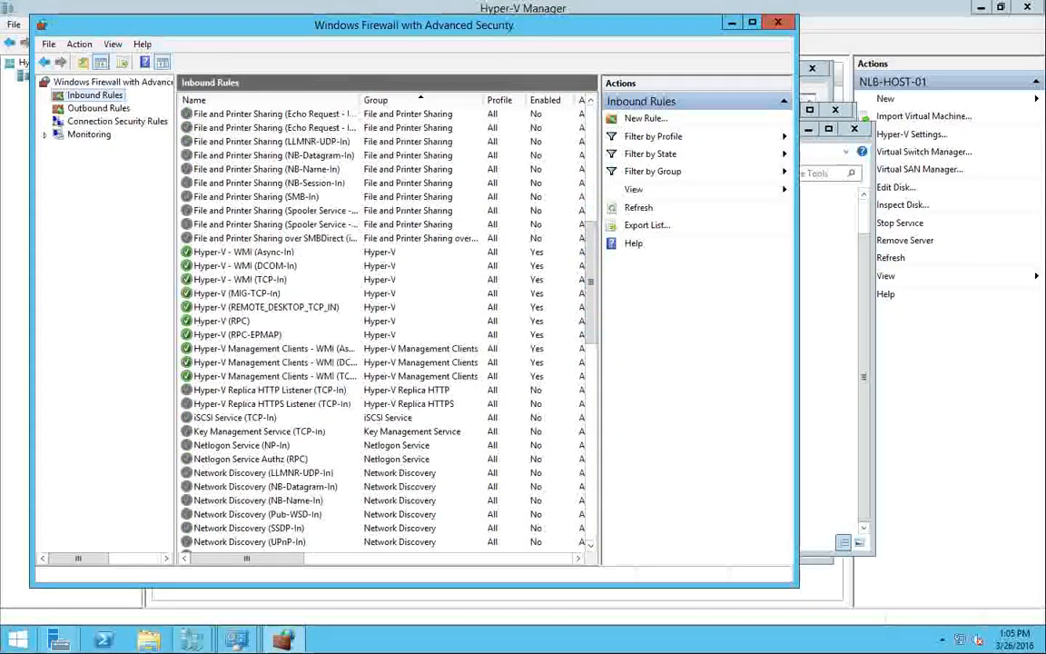
{"action": "left_click", "coordinate": [270, 390]}
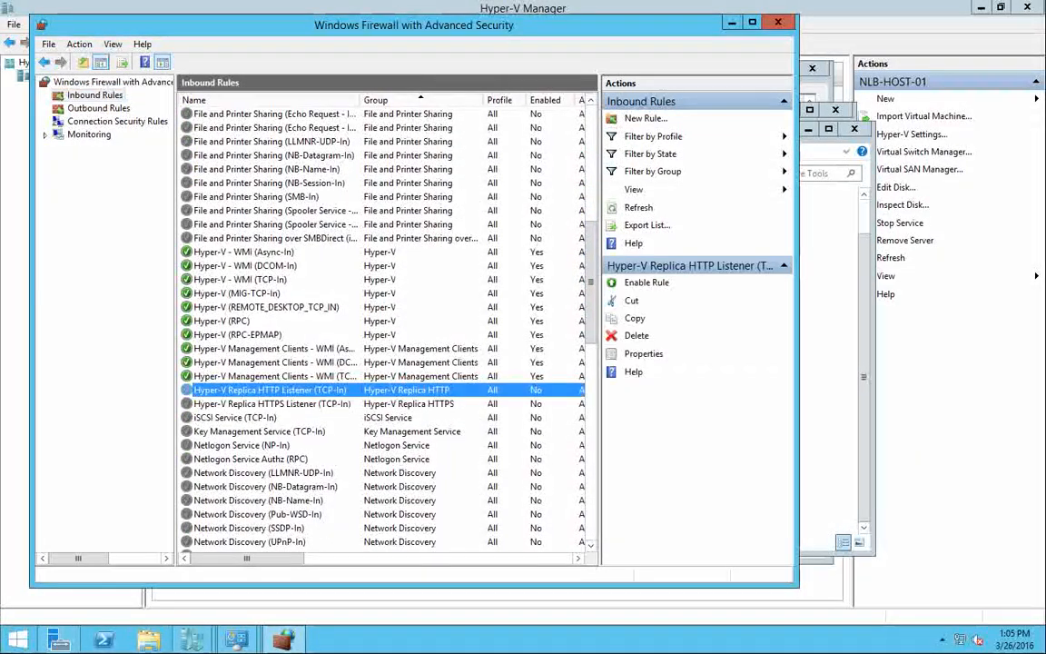
{"action": "right_click", "coordinate": [300, 391]}
{"action": "left_click", "coordinate": [327, 398]}
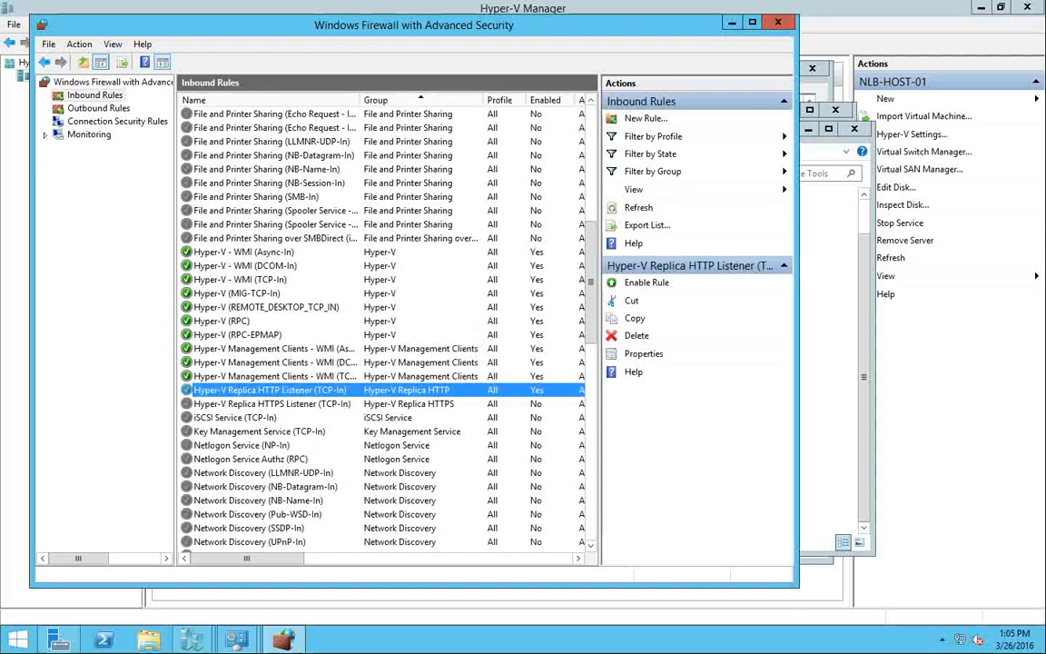
{"action": "mouse_move", "coordinate": [247, 559]}
{"action": "left_mouse_down"}
{"action": "mouse_move", "coordinate": [335, 558]}
{"action": "mouse_move", "coordinate": [246, 558]}
{"action": "left_mouse_up"}
Close the firewall console, Administrative Tools, Control Panel and the NLB-HOST-01 Hyper-V settings
{"action": "left_click", "coordinate": [777, 22]}
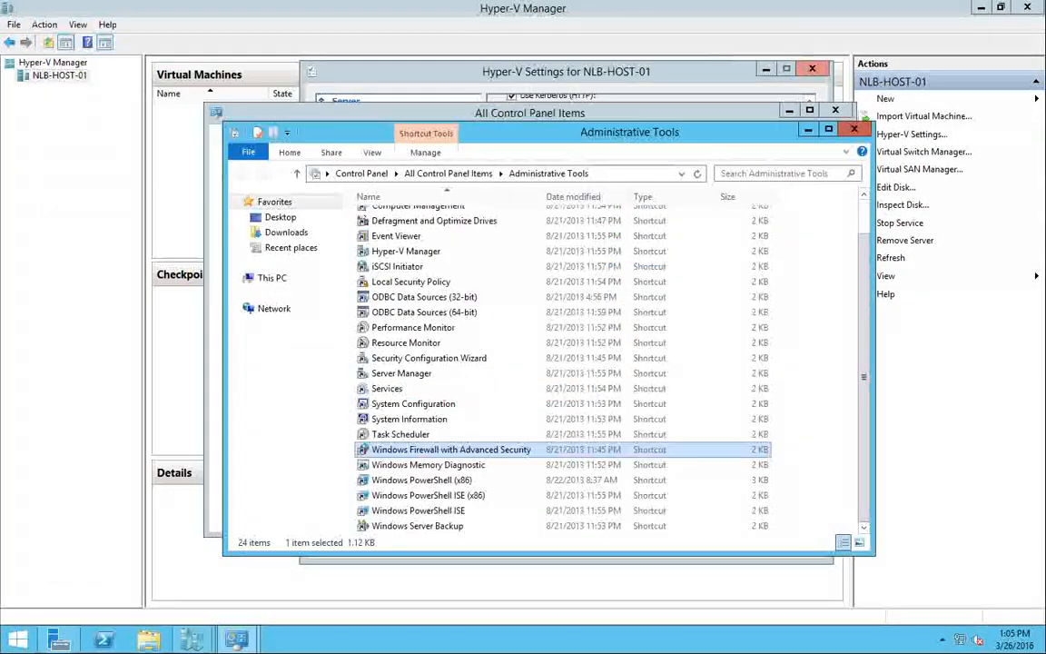
{"action": "left_click", "coordinate": [853, 110]}
{"action": "left_click", "coordinate": [835, 110]}
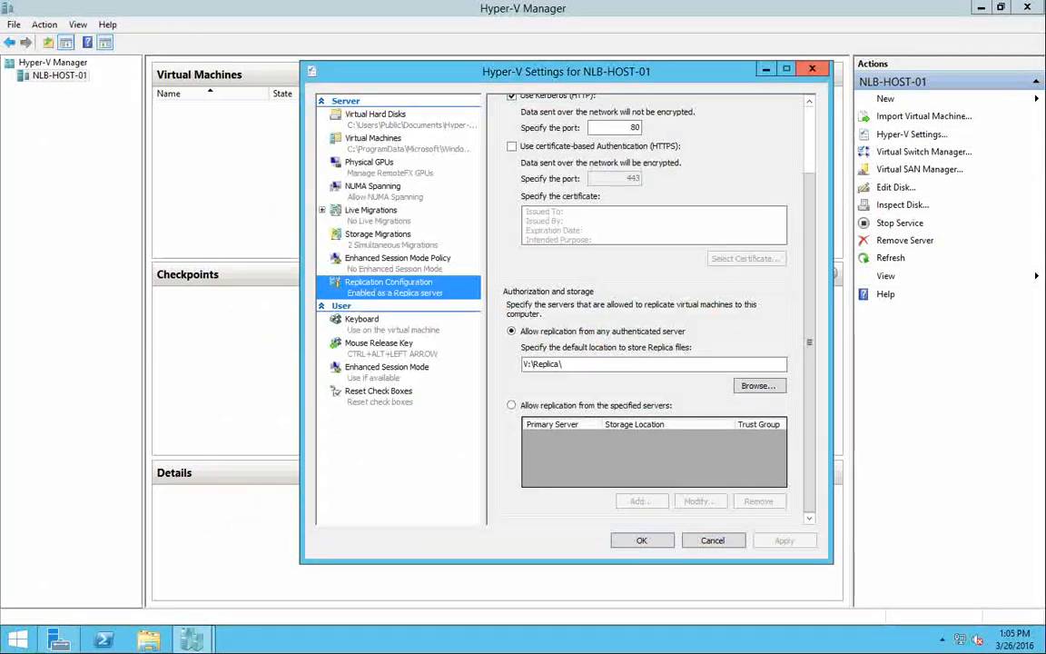
{"action": "left_click", "coordinate": [813, 69]}
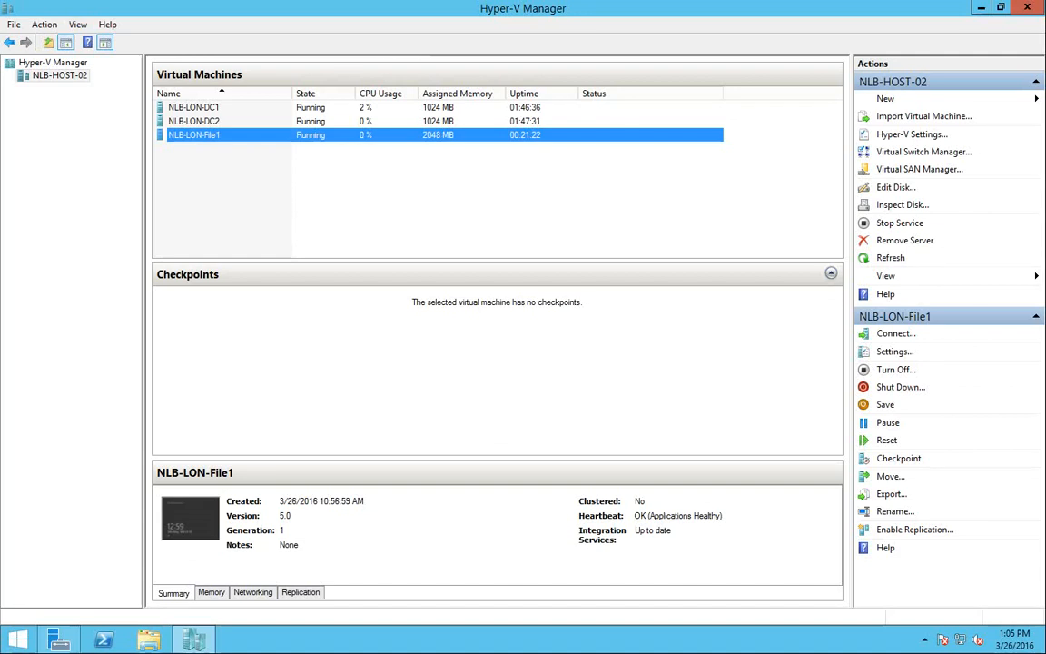
Start Enable Replication for the NLB-LON-File1 virtual machine on NLB-HOST-02
{"action": "right_click", "coordinate": [253, 134]}
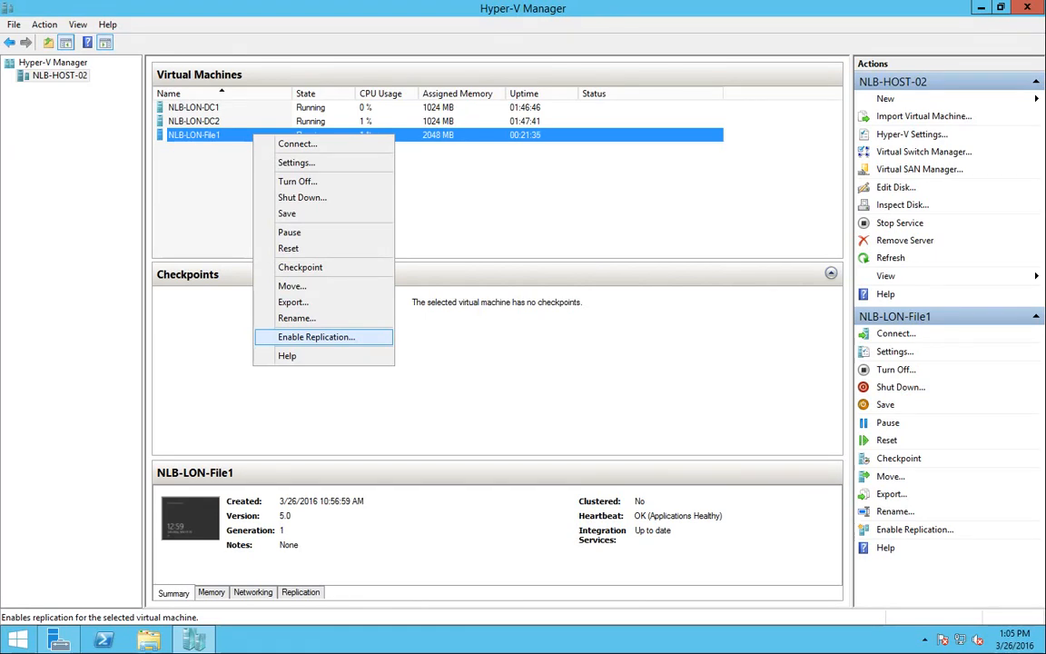
{"action": "key", "text": "Return"}
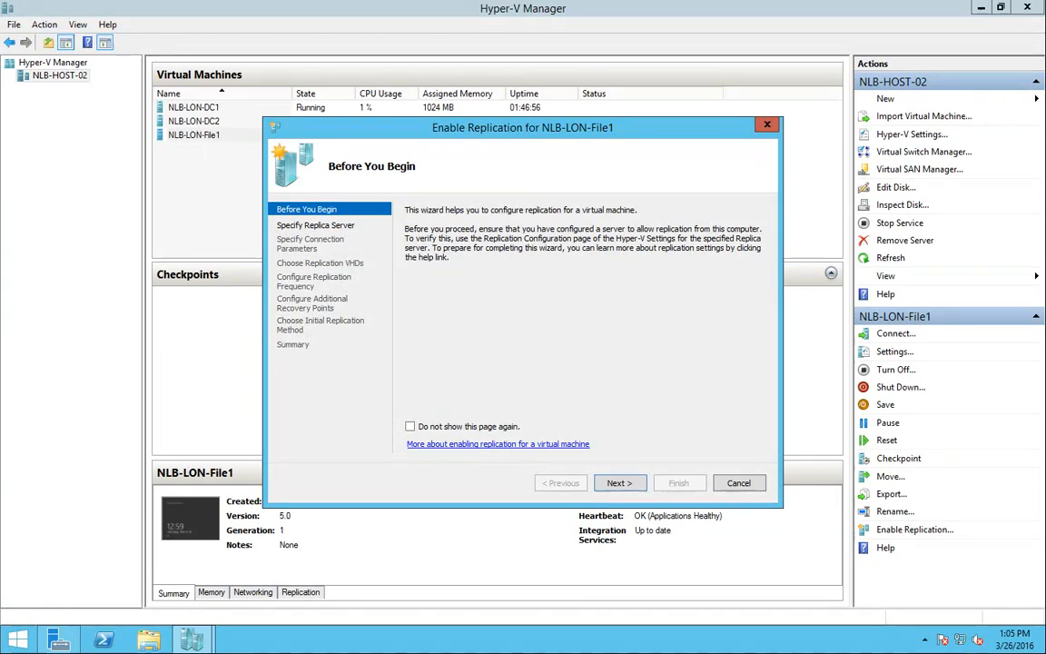
Move past Before You Begin to the Specify Replica Server page
{"action": "left_click", "coordinate": [619, 482]}
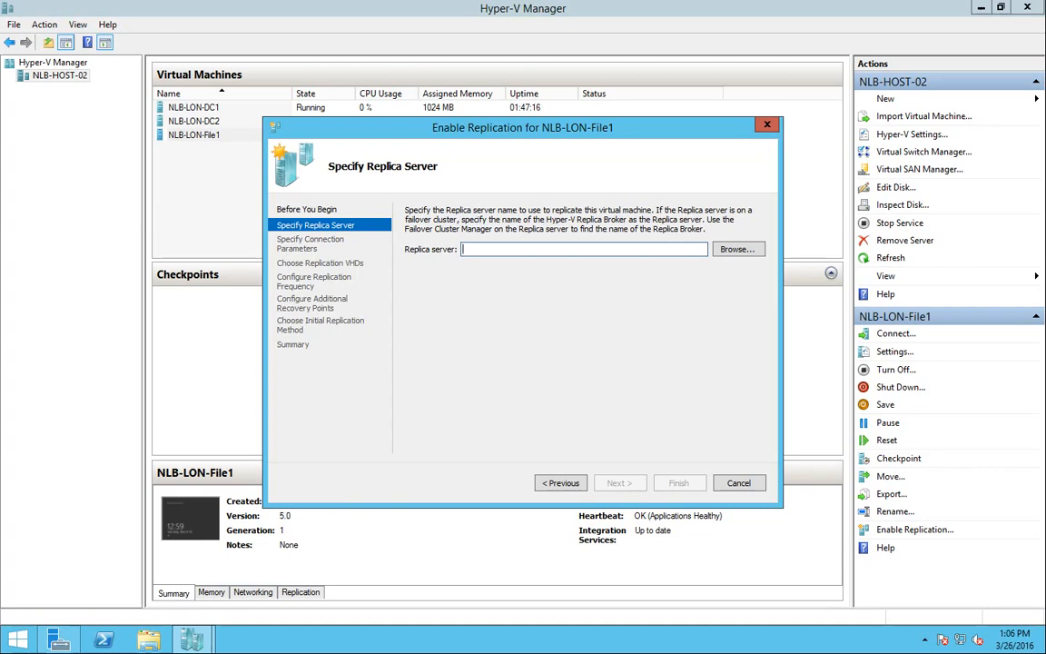
Browse for the computer NLB-HOST-01 and fill it in as the Replica server
{"action": "left_click", "coordinate": [738, 249]}
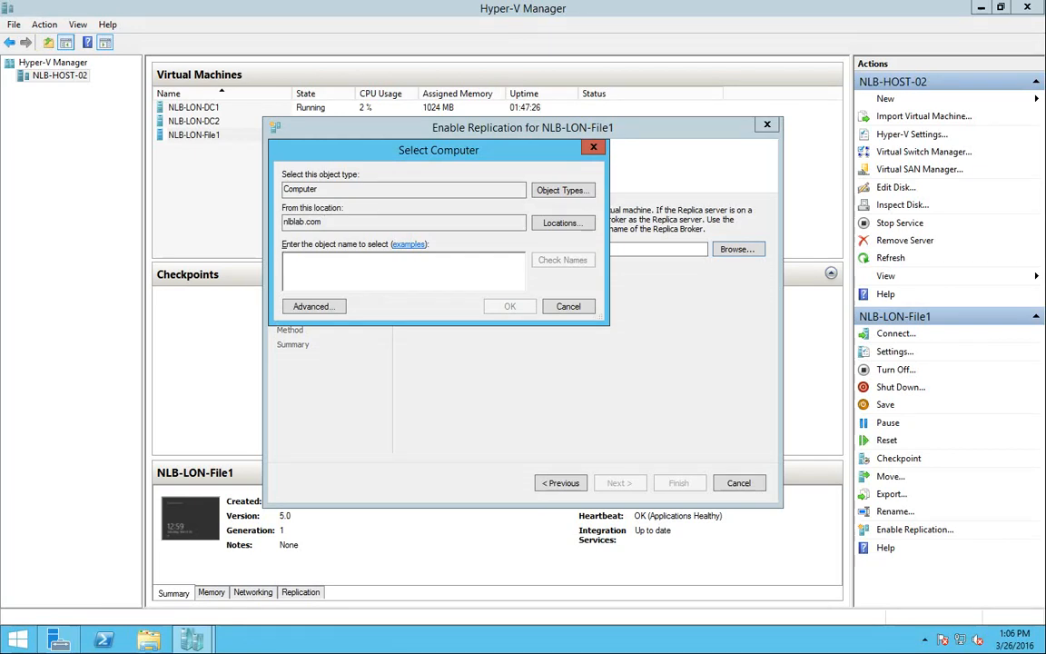
{"action": "type", "text": "LN"}
{"action": "type", "text": "B"}
{"action": "key", "text": "BackSpace"}
{"action": "key", "text": "BackSpace"}
{"action": "key", "text": "BackSpace"}
{"action": "type", "text": "NBL-"}
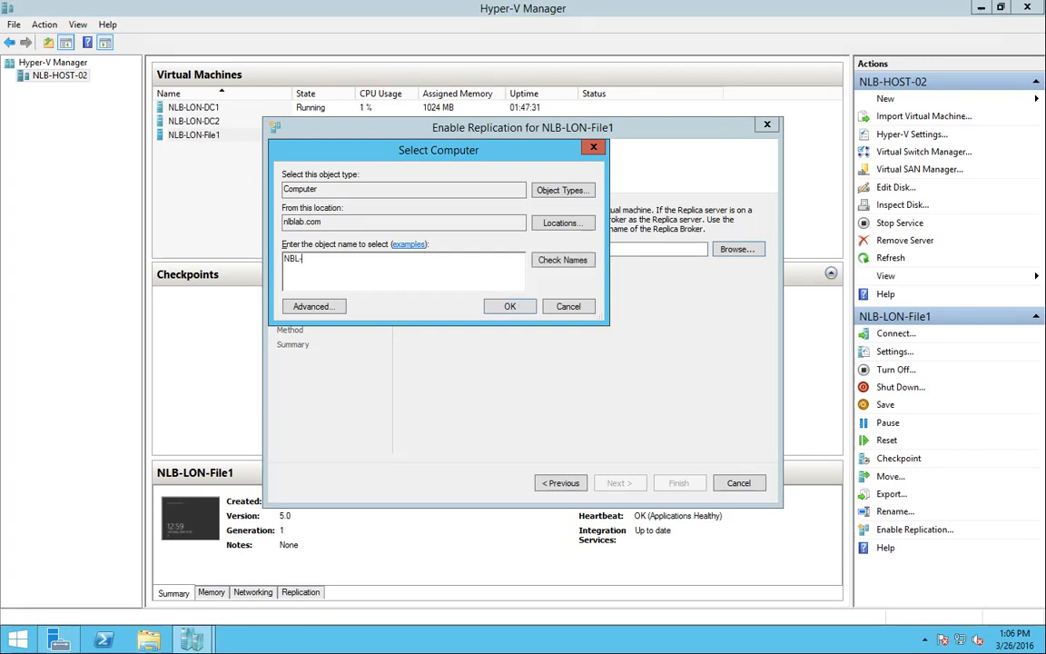
{"action": "key", "text": "BackSpace"}
{"action": "key", "text": "BackSpace"}
{"action": "key", "text": "BackSpace"}
{"action": "type", "text": "LB-HOST-01"}
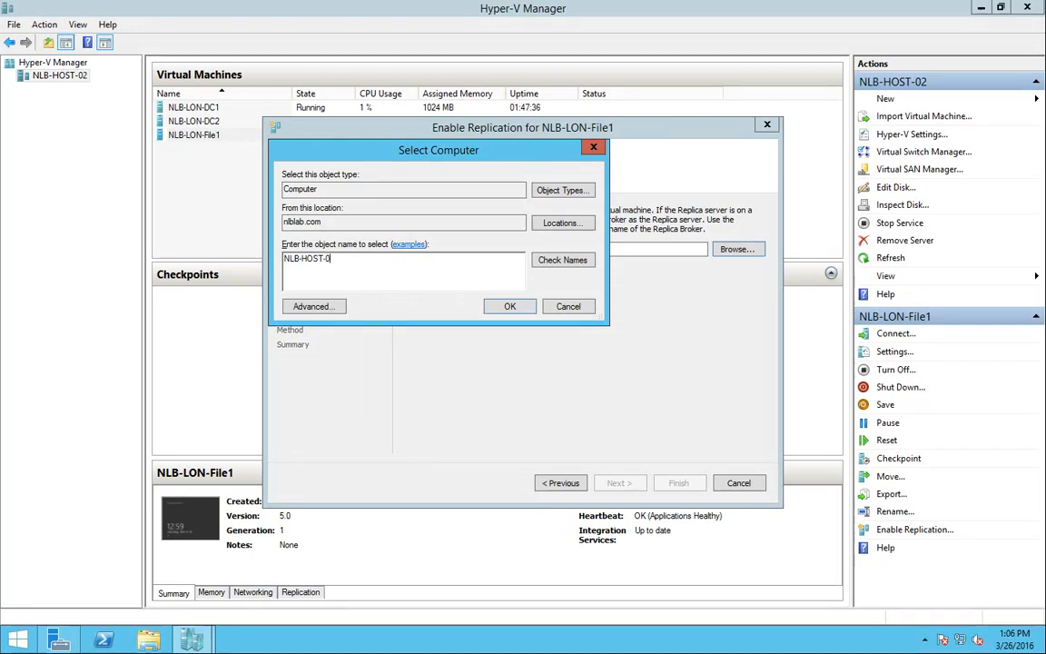
{"action": "key", "text": "Return"}
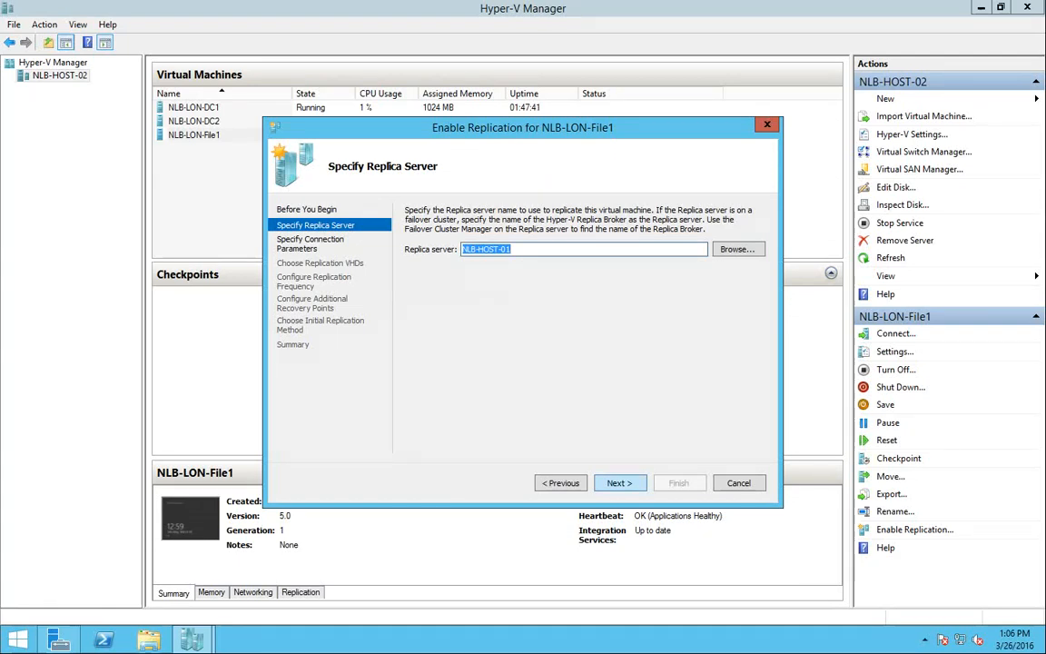
Verify NLB-HOST-01 and reach Connection Parameters: port 80, Kerberos (HTTP), compression on
{"action": "key", "text": "Return"}
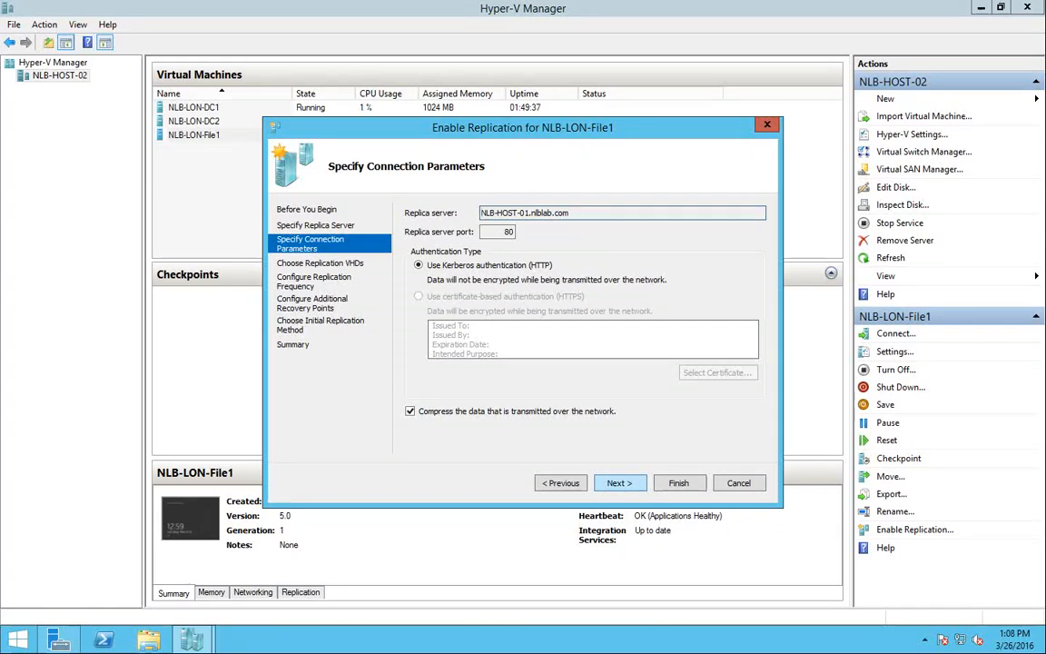
Accept default connection settings and the NLB-LON-File1.vhdx disk, then view frequency choices
{"action": "left_click", "coordinate": [619, 483]}
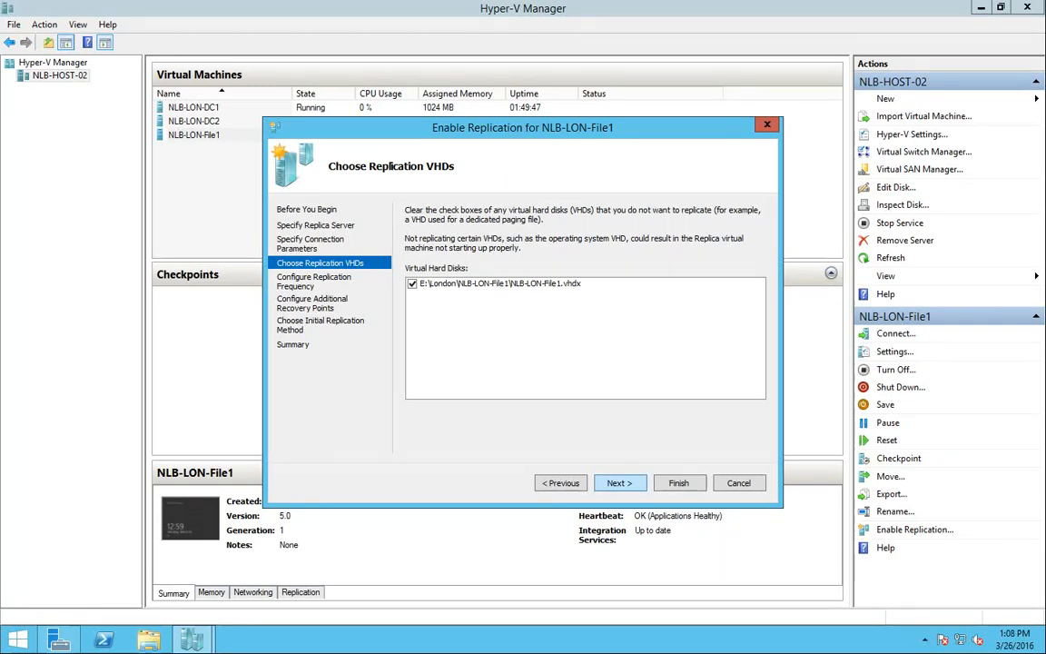
{"action": "left_click", "coordinate": [620, 483]}
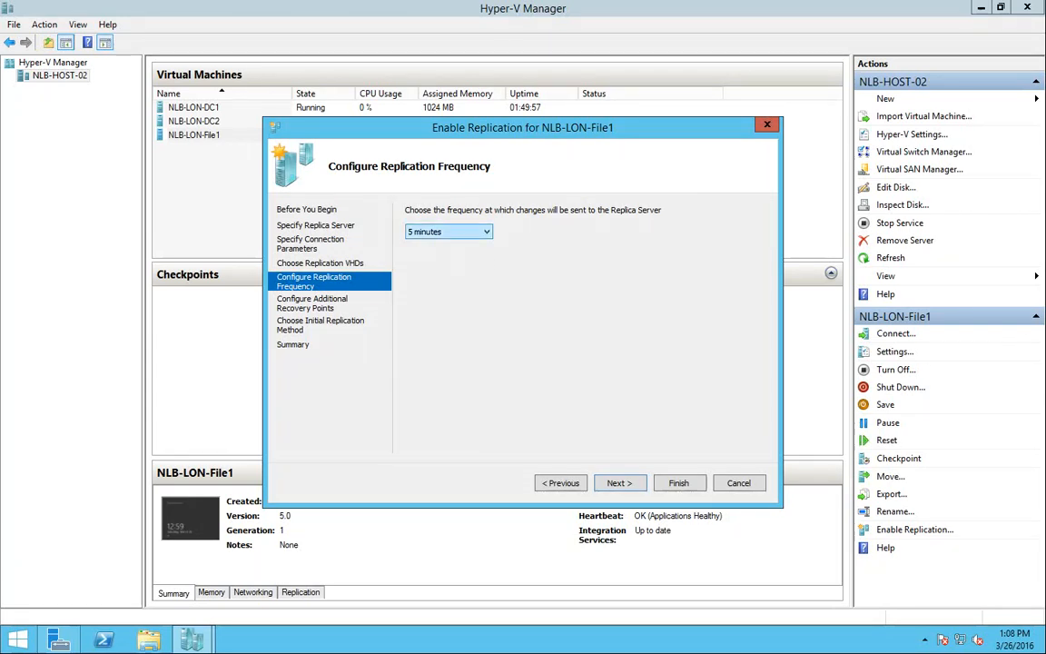
{"action": "left_click", "coordinate": [486, 232]}
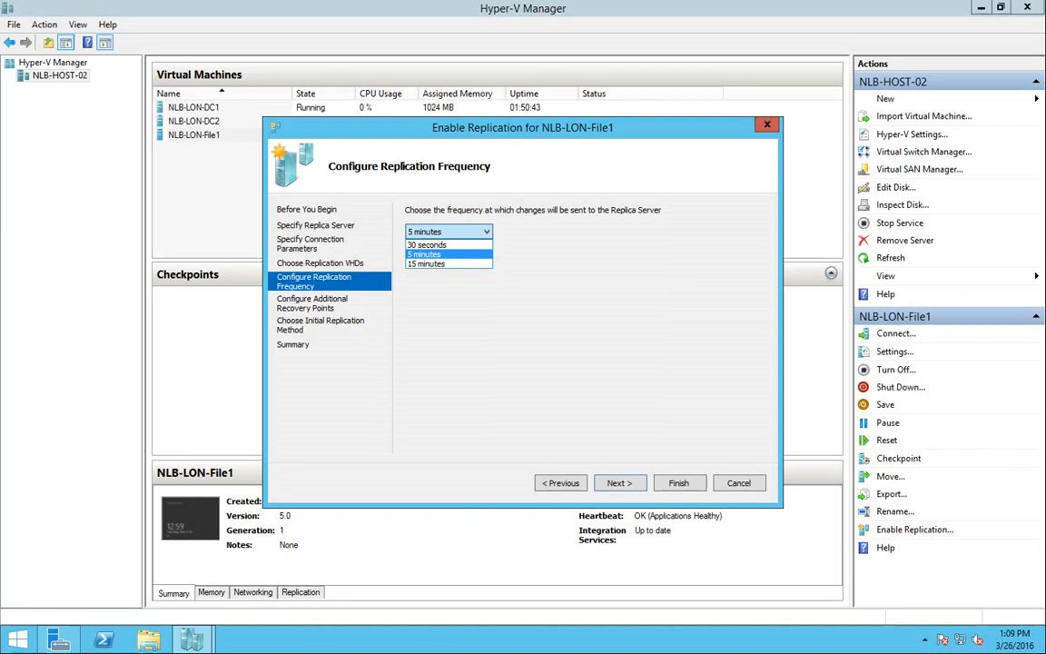
Keep the replication frequency at 5 minutes and go on to recovery points
{"action": "key", "text": "Up"}
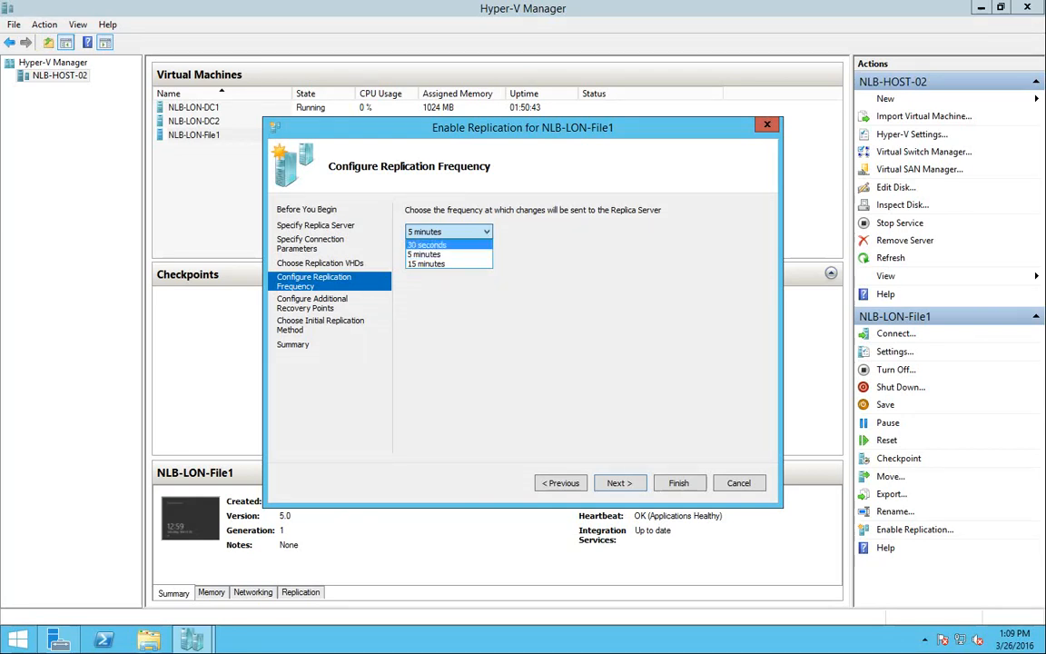
{"action": "key", "text": "Down"}
{"action": "key", "text": "Down"}
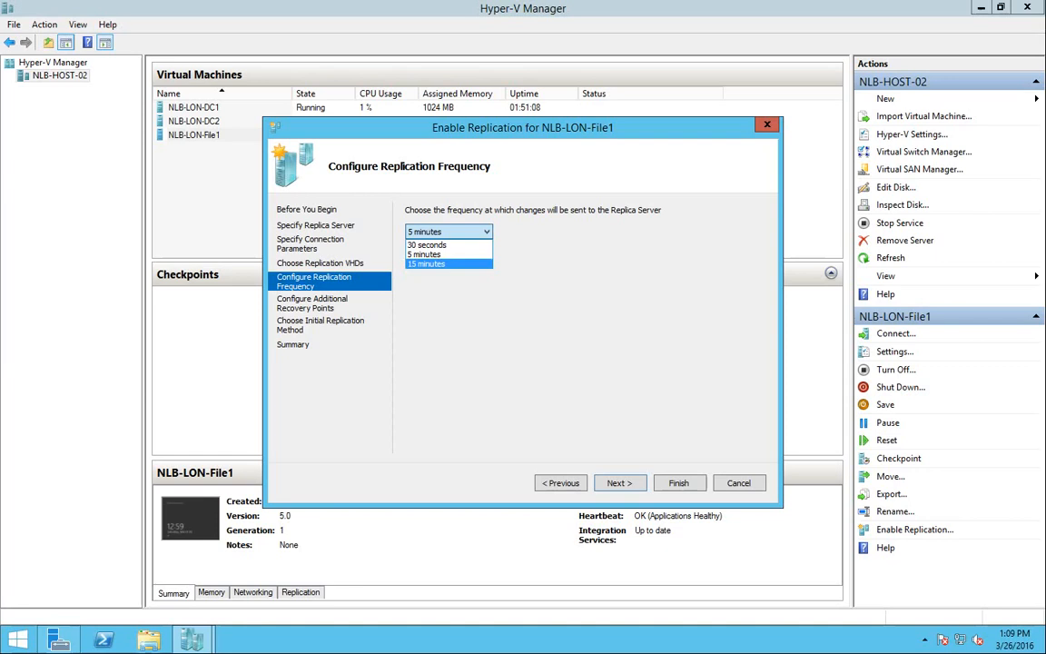
{"action": "left_click", "coordinate": [436, 254]}
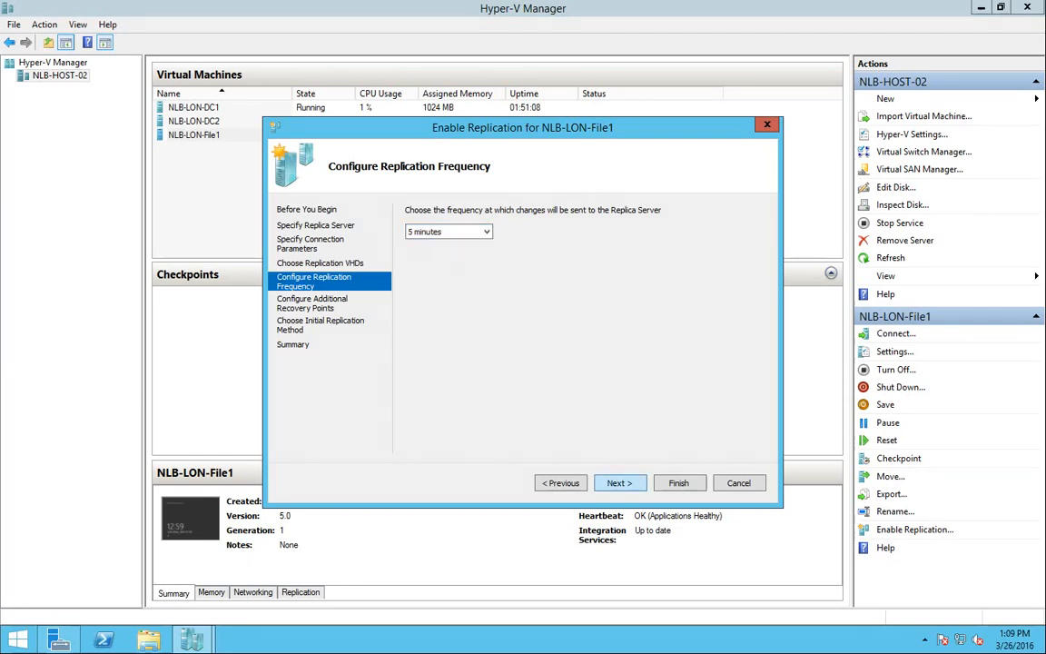
{"action": "left_click", "coordinate": [621, 483]}
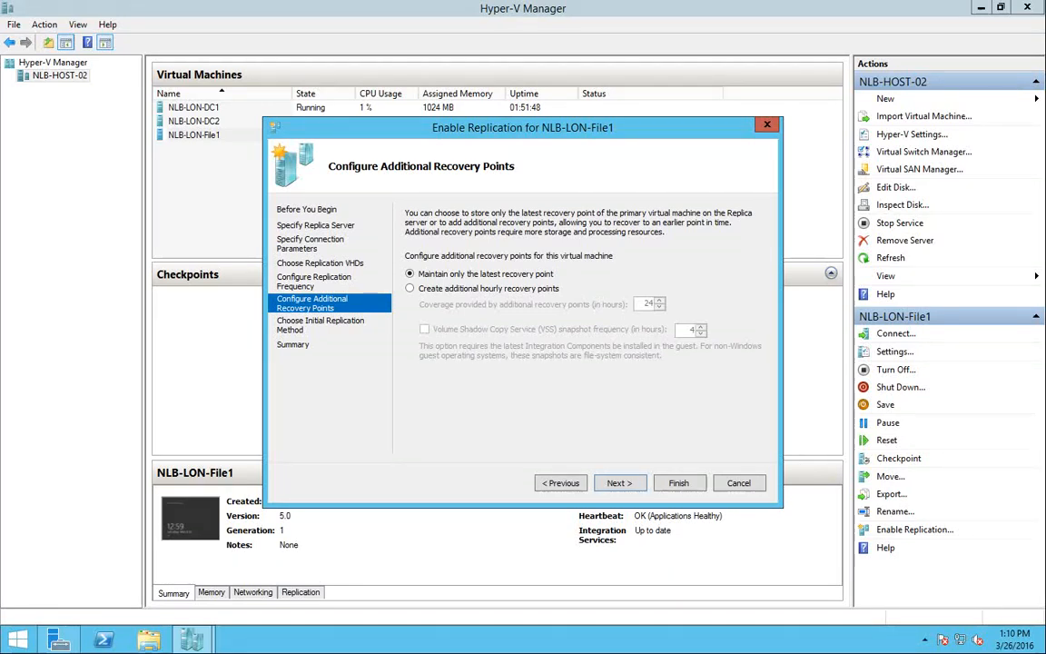
Keep 'Maintain only the latest recovery point' and continue to the initial replication method
{"action": "left_click", "coordinate": [409, 288]}
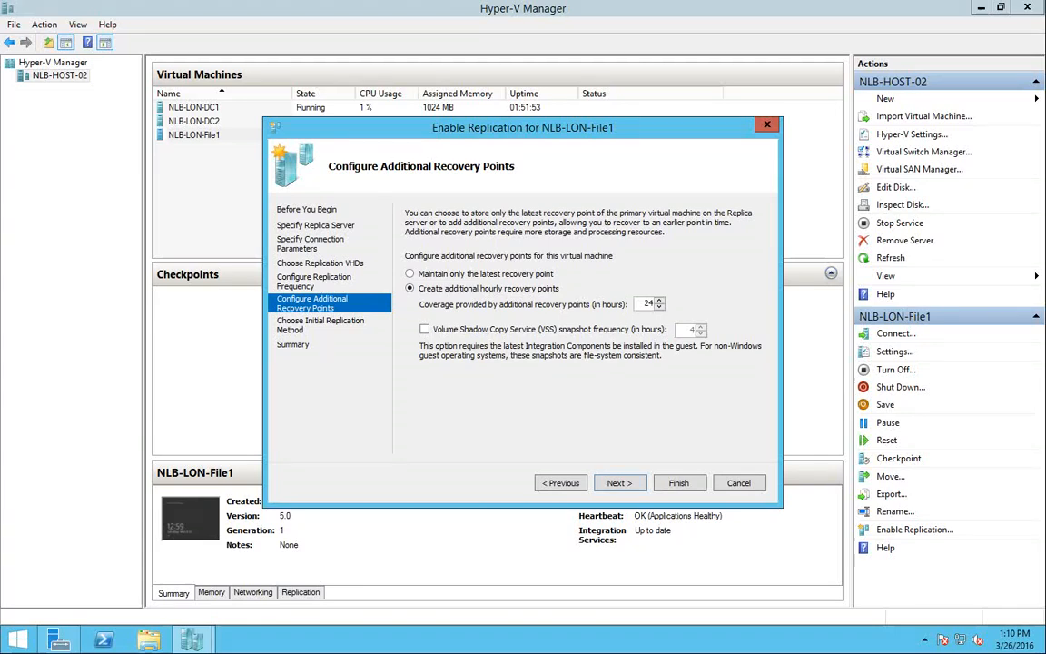
{"action": "left_click", "coordinate": [410, 274]}
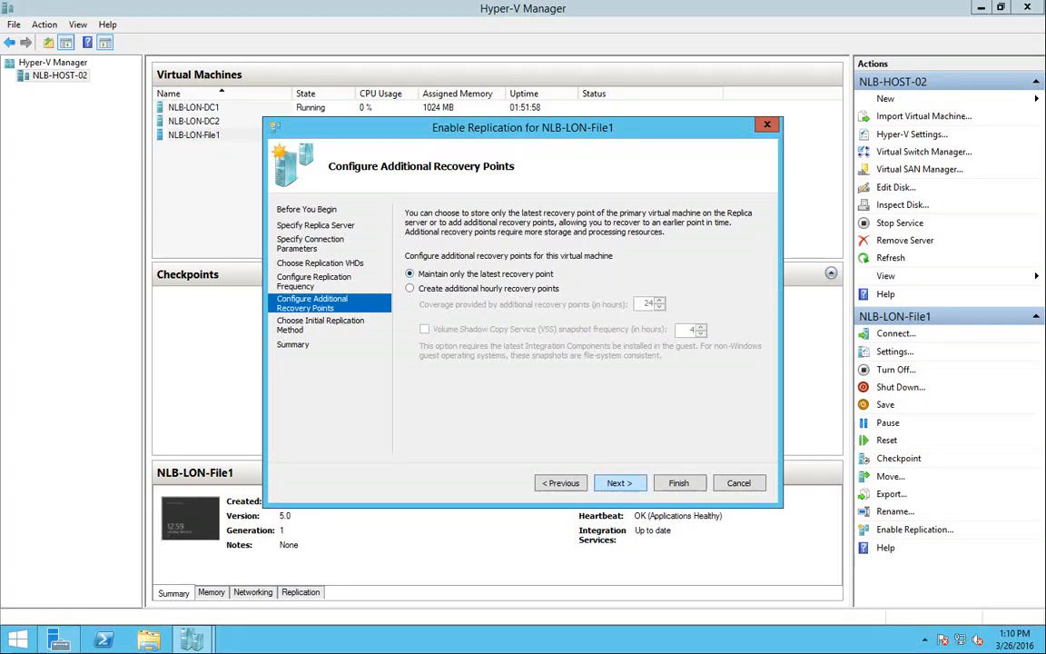
{"action": "left_click", "coordinate": [619, 482]}
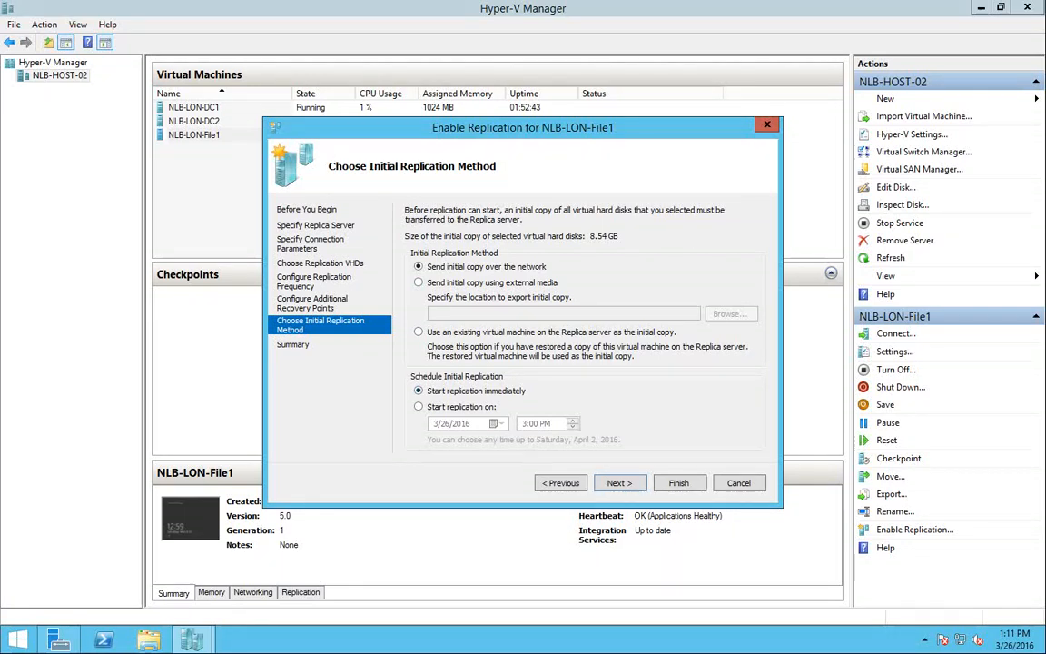
Schedule replication to start at 8:00 PM, then switch the initial copy to external media
{"action": "left_click", "coordinate": [418, 407]}
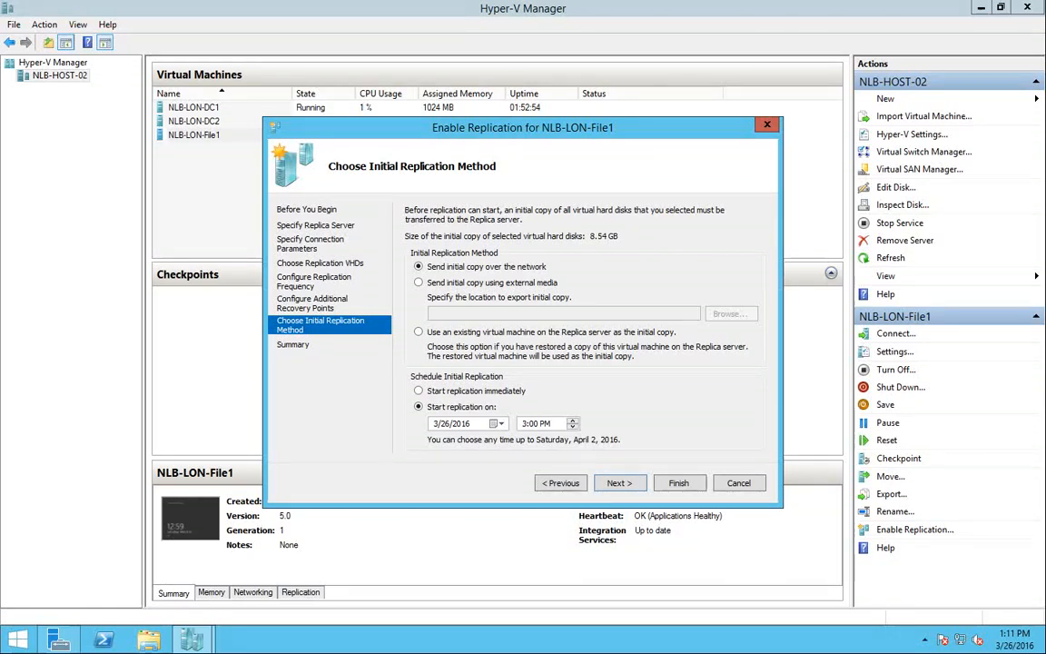
{"action": "left_click", "coordinate": [534, 423]}
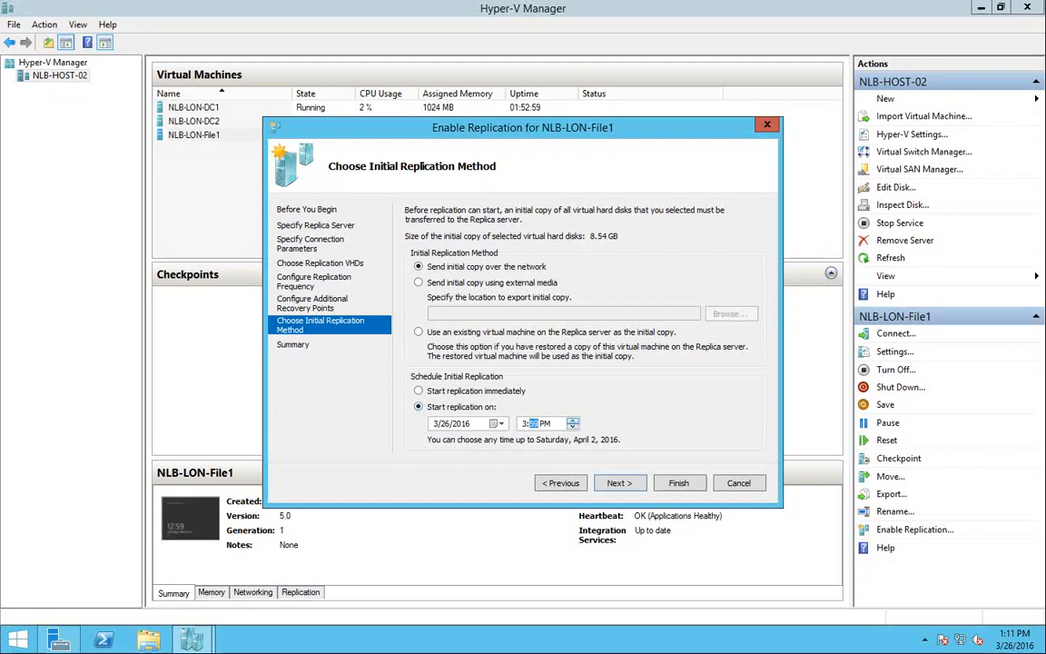
{"action": "left_click", "coordinate": [524, 423]}
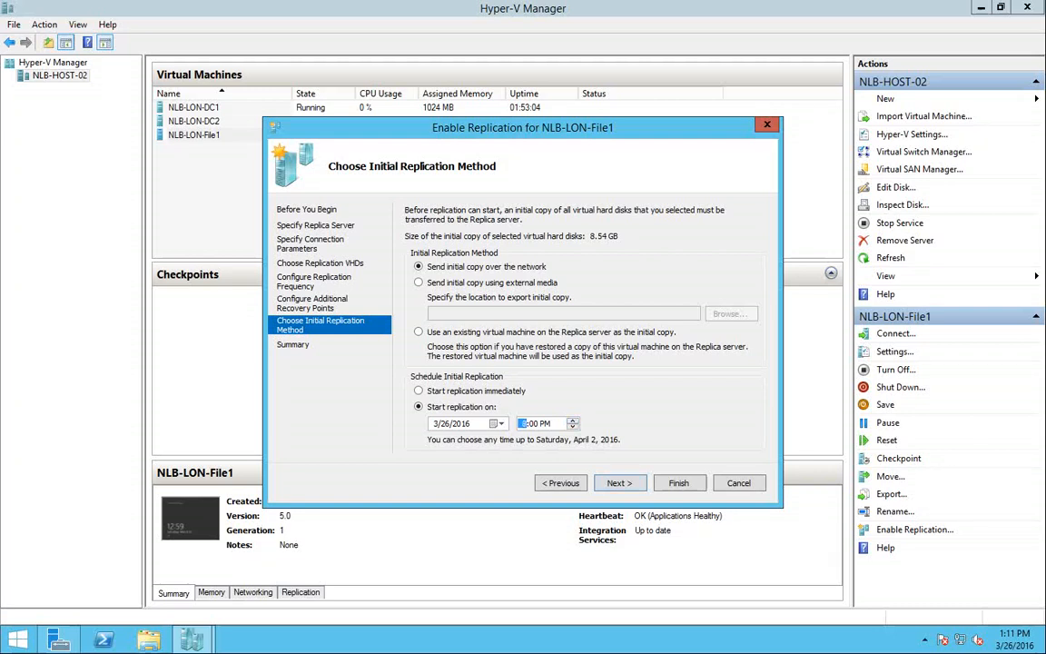
{"action": "type", "text": "800"}
{"action": "left_click", "coordinate": [419, 282]}
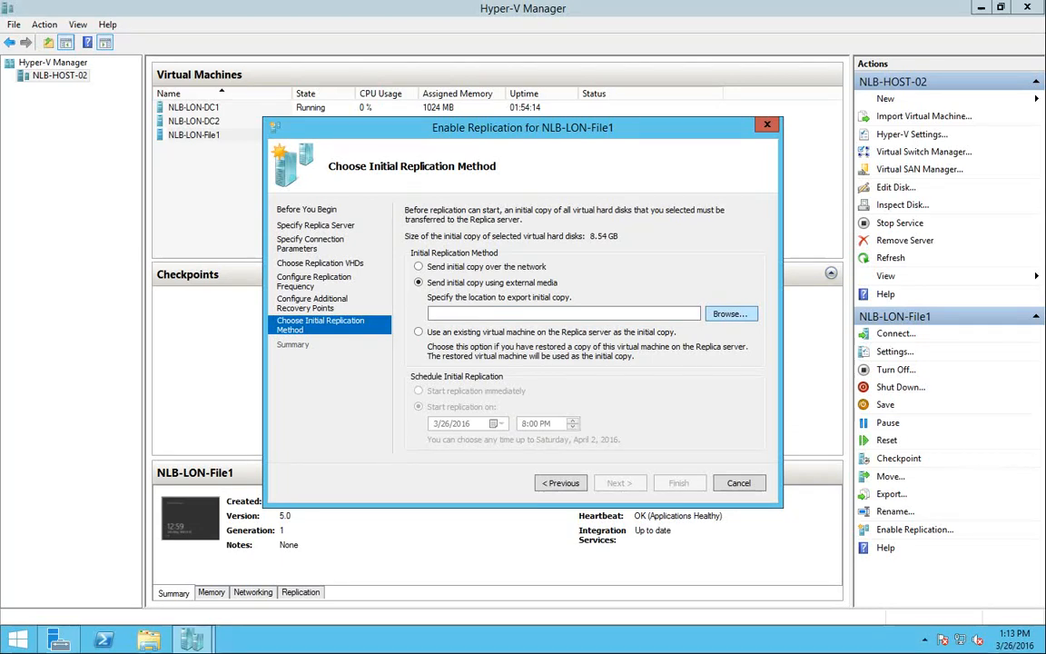
{"action": "left_click", "coordinate": [731, 314]}
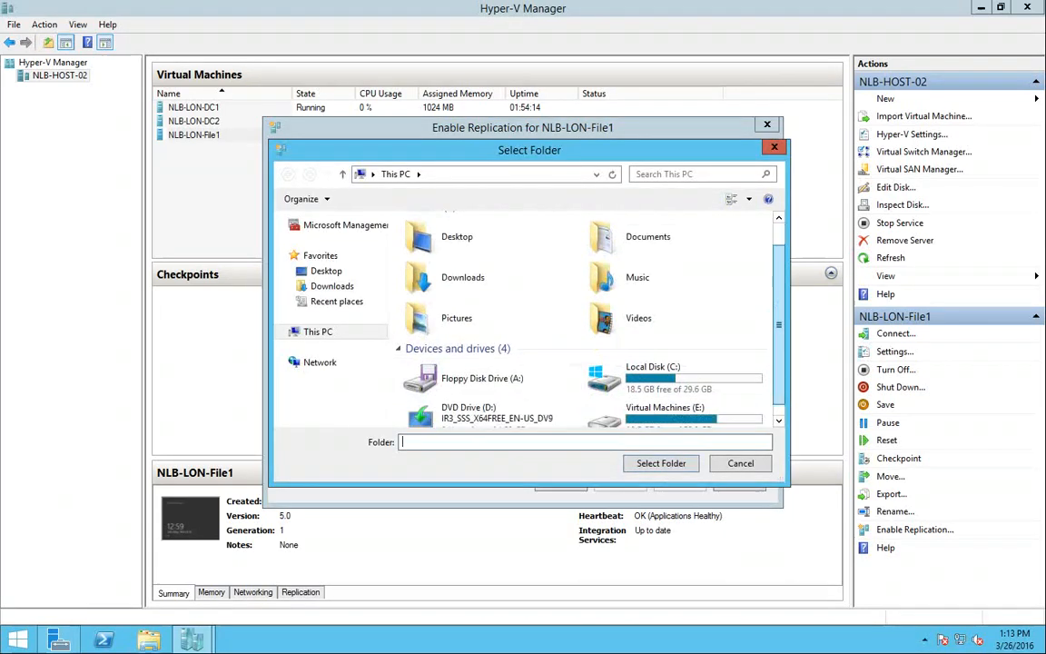
{"action": "key", "text": "Escape"}
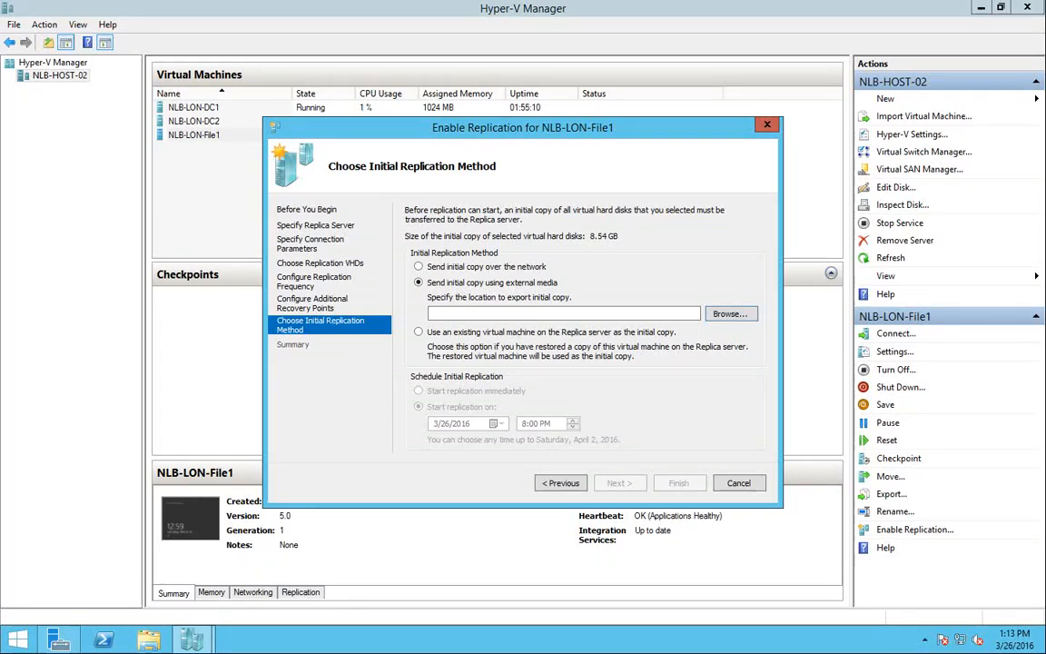
Choose an existing virtual machine on the Replica server as the initial copy source
{"action": "left_click", "coordinate": [419, 332]}
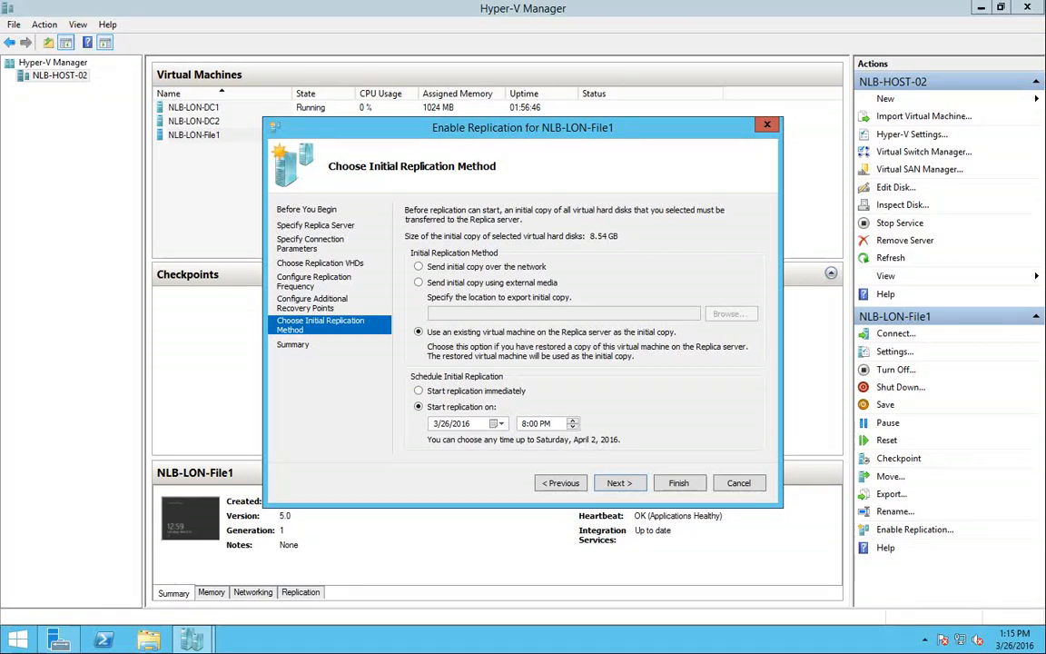
Switch to sending the initial copy over the network, starting immediately, and continue to the Summary
{"action": "left_click", "coordinate": [418, 267]}
{"action": "left_click", "coordinate": [419, 390]}
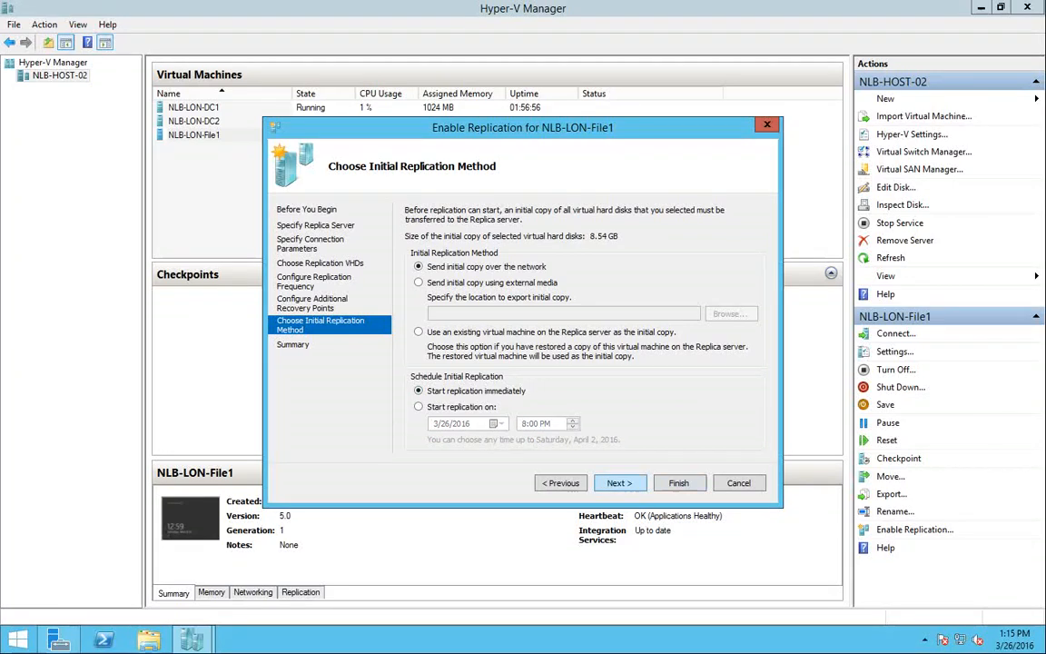
{"action": "left_click", "coordinate": [621, 484]}
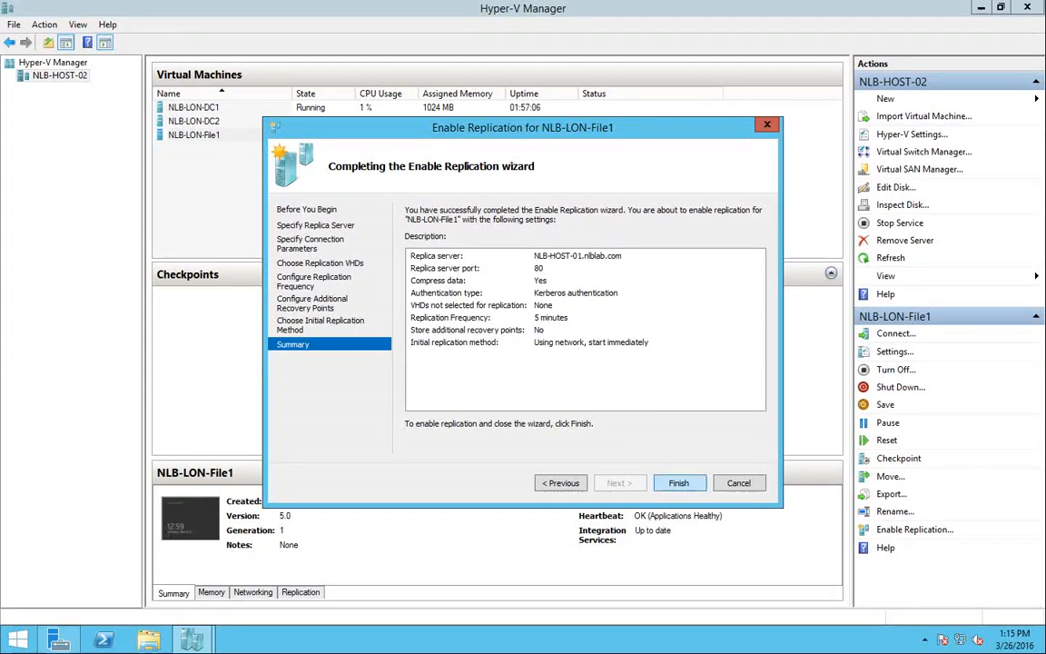
Finish the wizard to enable replication and dismiss the success message
{"action": "key", "text": "Return"}
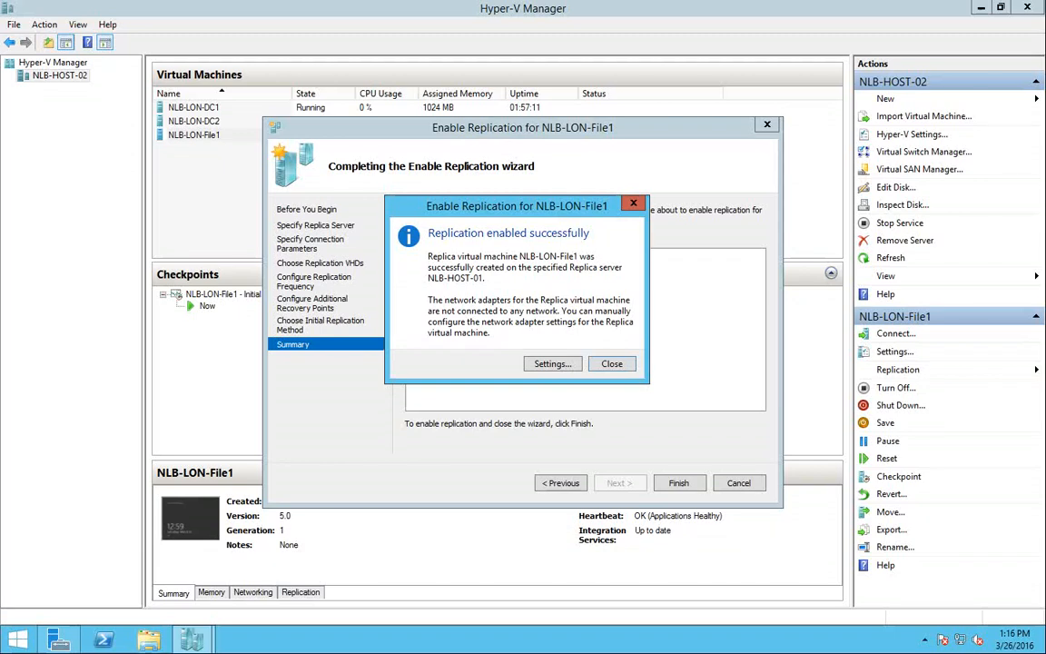
{"action": "key", "text": "Return"}
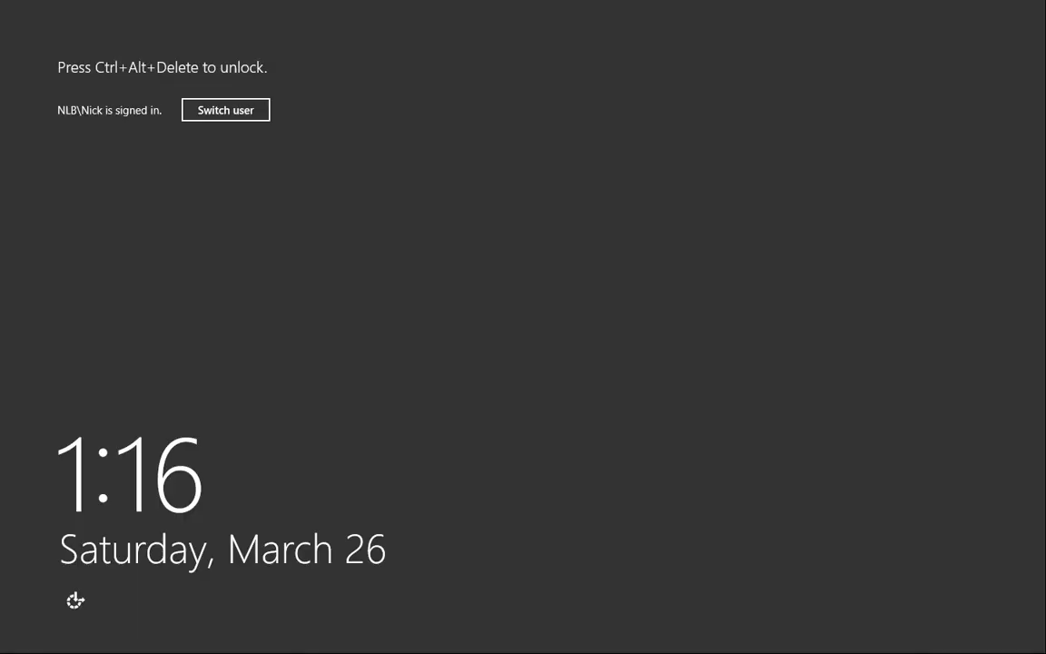
Unlock the session with Ctrl+Alt+Delete and the account password
{"action": "key", "text": "ctrl+alt+Delete"}
{"action": "type", "text": "************"}
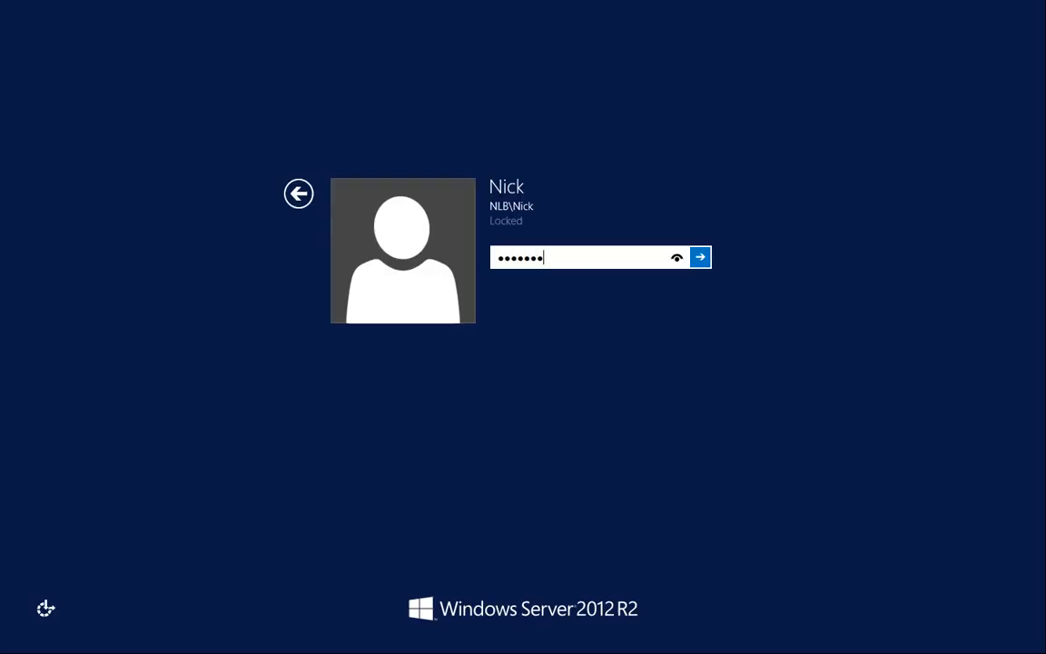
{"action": "key", "text": "Return"}
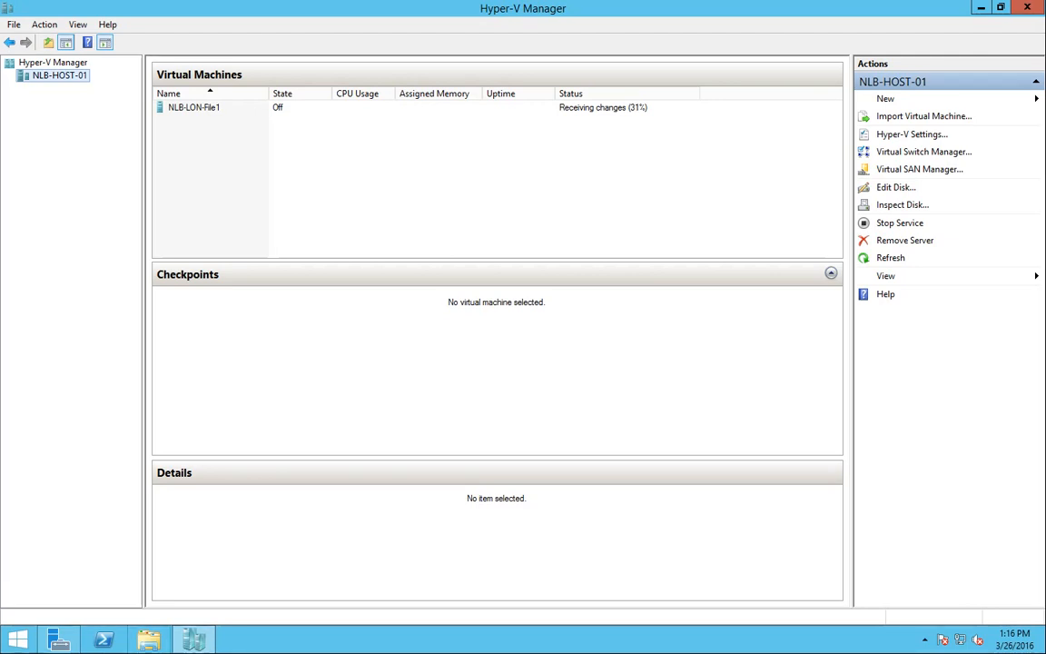
In File Explorer, browse V: > Replica > Hyper-V Replica > Virtual hard disks > the replica's disk subfolder
{"action": "left_click", "coordinate": [149, 639]}
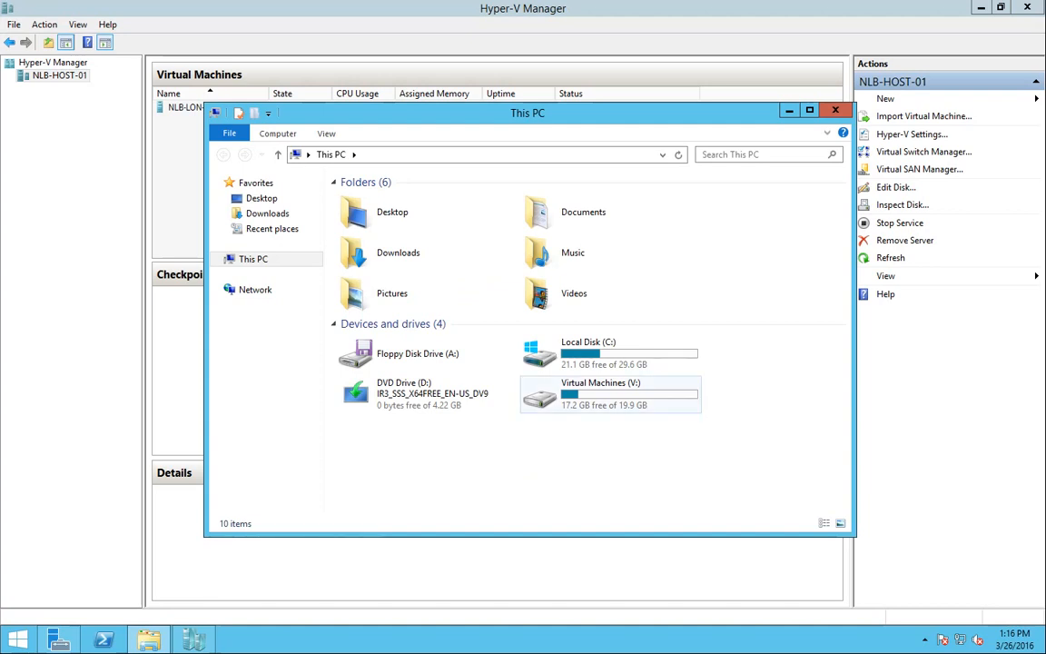
{"action": "double_click", "coordinate": [610, 394]}
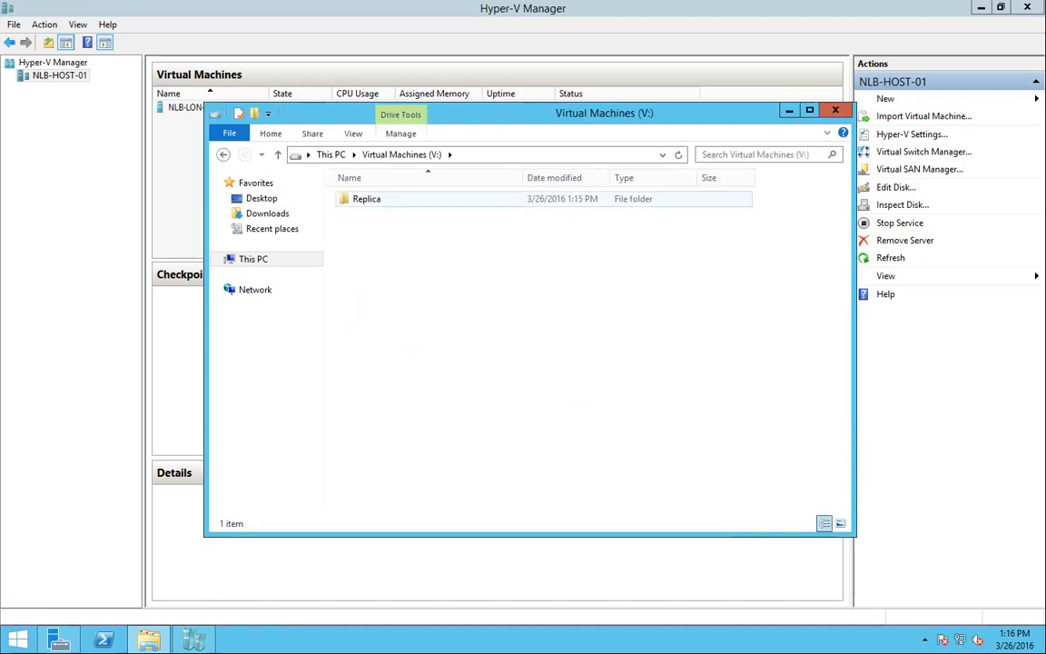
{"action": "double_click", "coordinate": [366, 199]}
{"action": "double_click", "coordinate": [377, 199]}
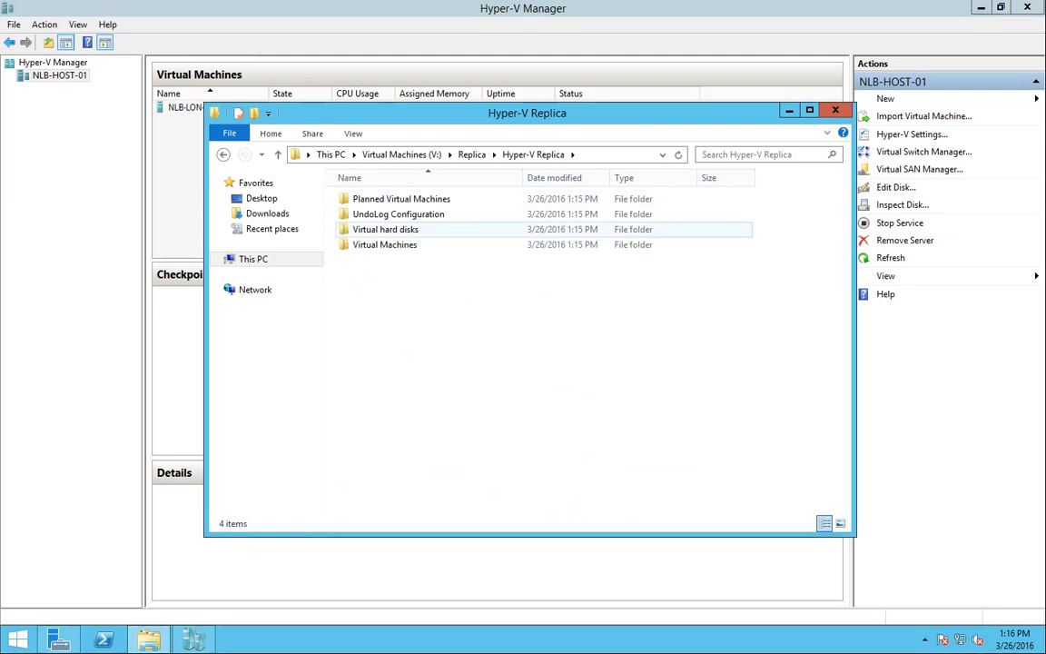
{"action": "double_click", "coordinate": [386, 228]}
{"action": "double_click", "coordinate": [400, 198]}
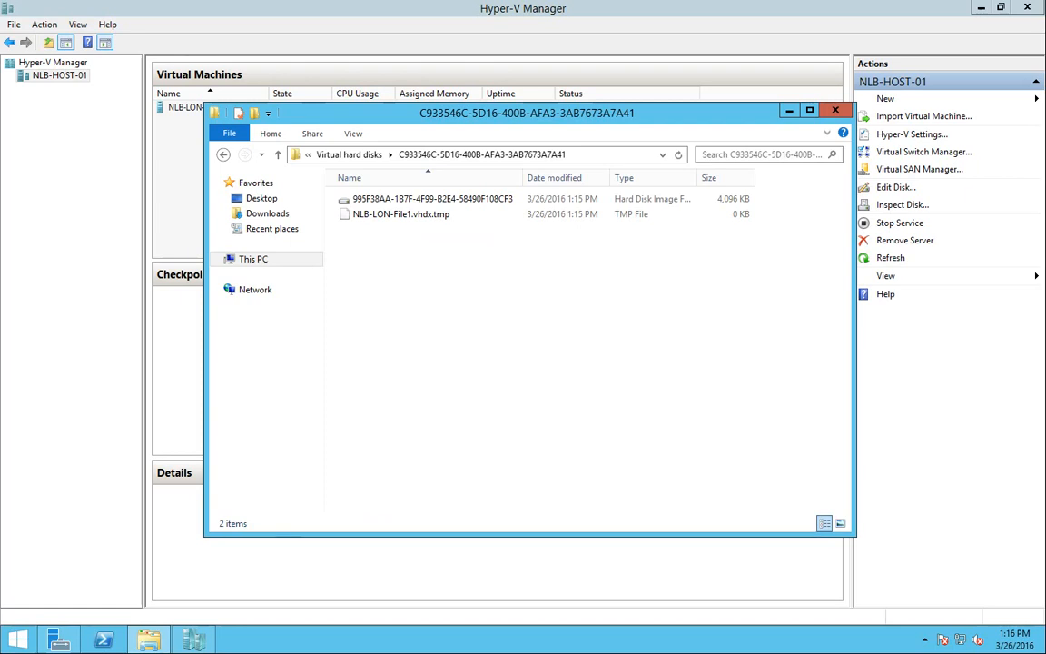
Refresh the disk file listing, widen the Name column, reposition the window and refresh again
{"action": "right_click", "coordinate": [434, 283]}
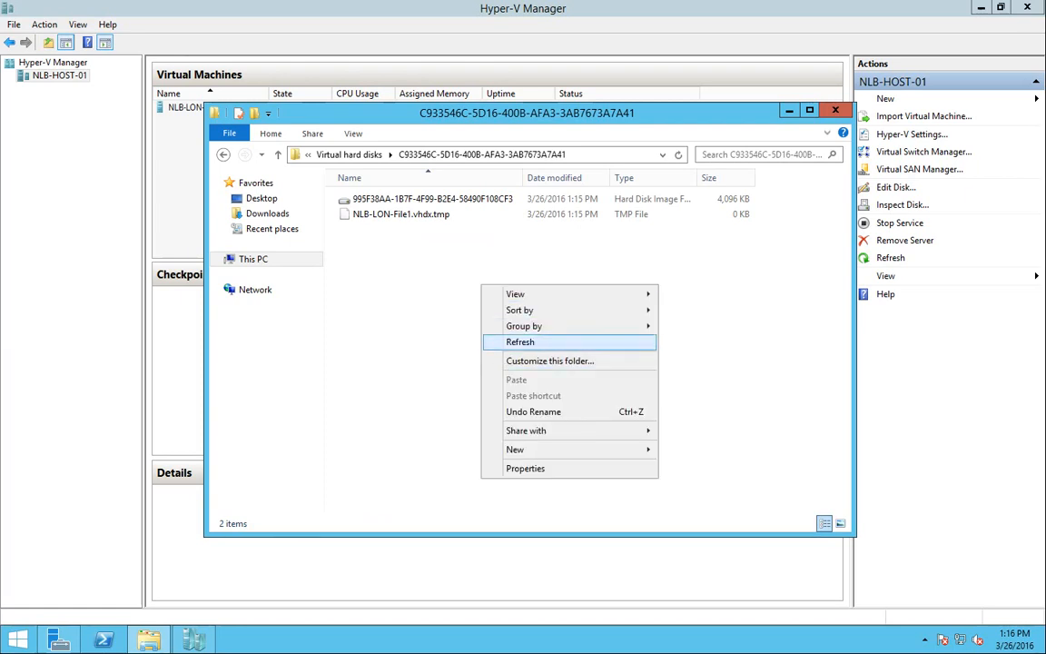
{"action": "left_click", "coordinate": [495, 339]}
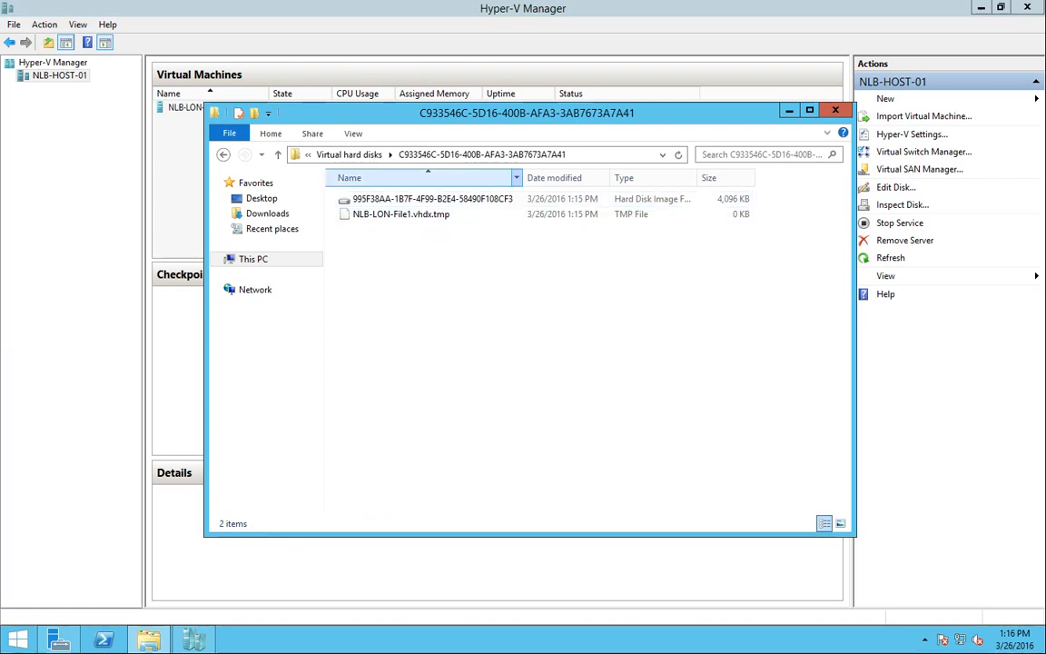
{"action": "left_click_drag", "start_coordinate": [522, 178], "coordinate": [570, 178]}
{"action": "left_click_drag", "start_coordinate": [572, 113], "coordinate": [472, 155]}
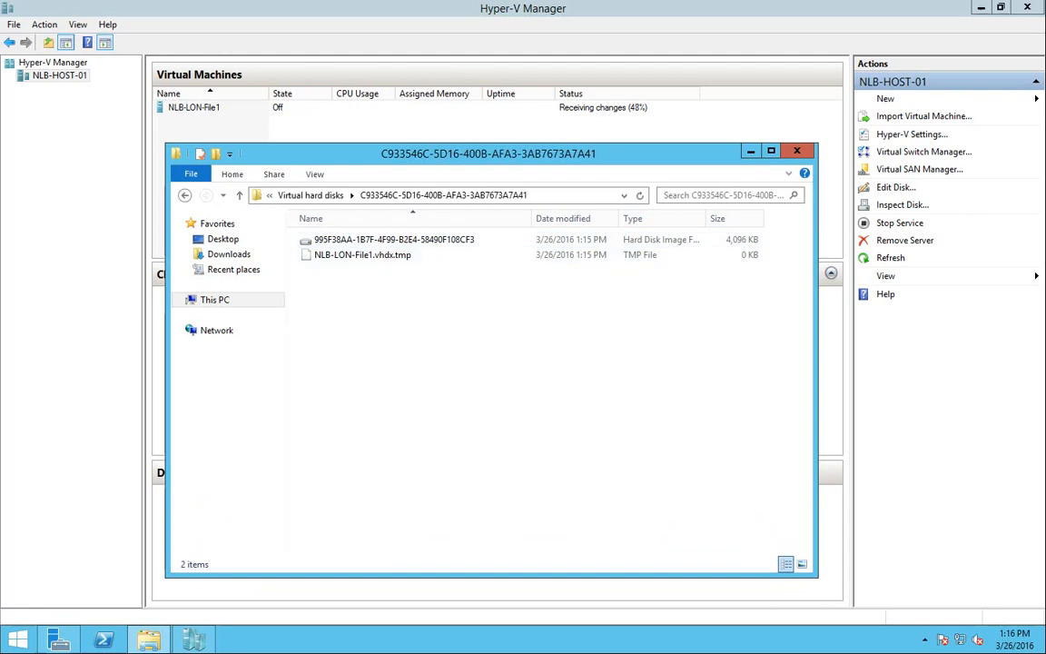
{"action": "right_click", "coordinate": [481, 316]}
{"action": "left_click", "coordinate": [520, 374]}
Select NLB-LON-File1 and view its Replication details, cancelling an accidental rename along the way
{"action": "left_click", "coordinate": [751, 152]}
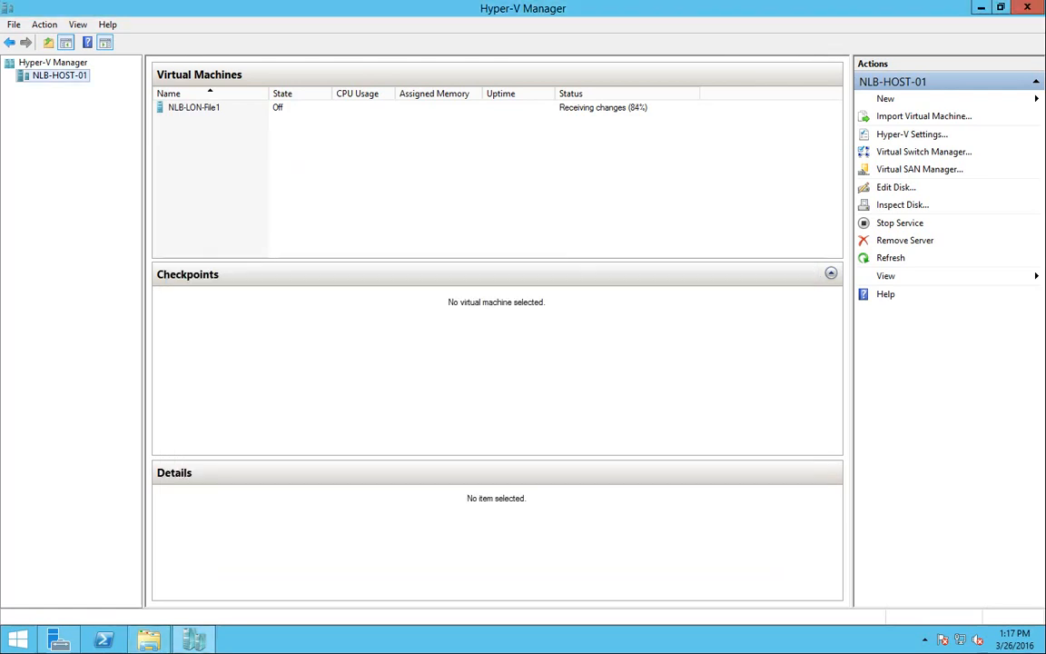
{"action": "left_click", "coordinate": [194, 108]}
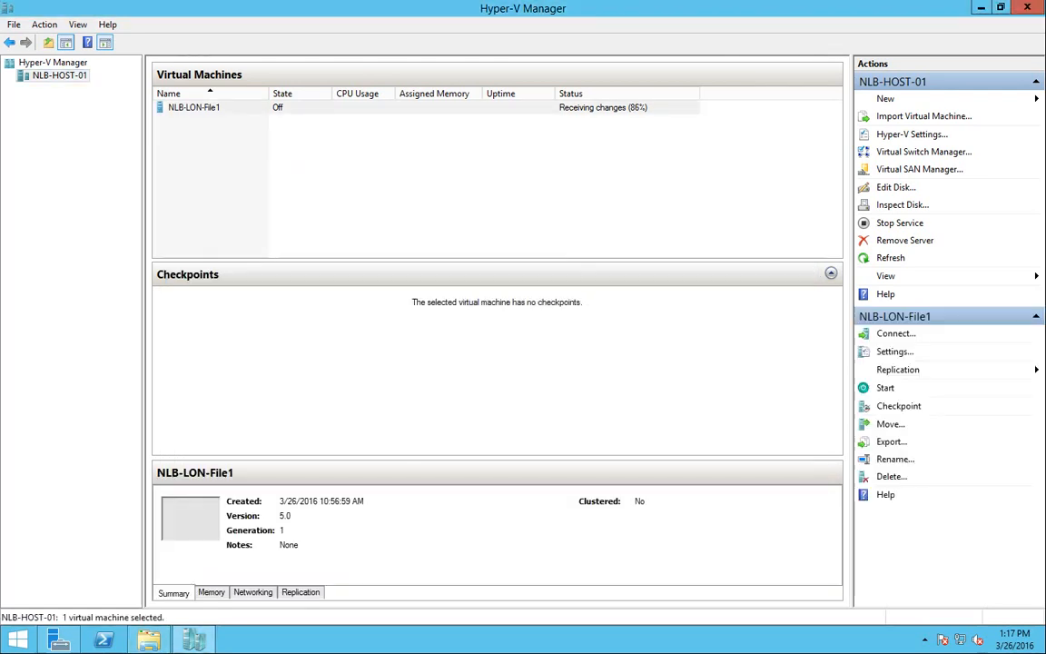
{"action": "left_click", "coordinate": [301, 593]}
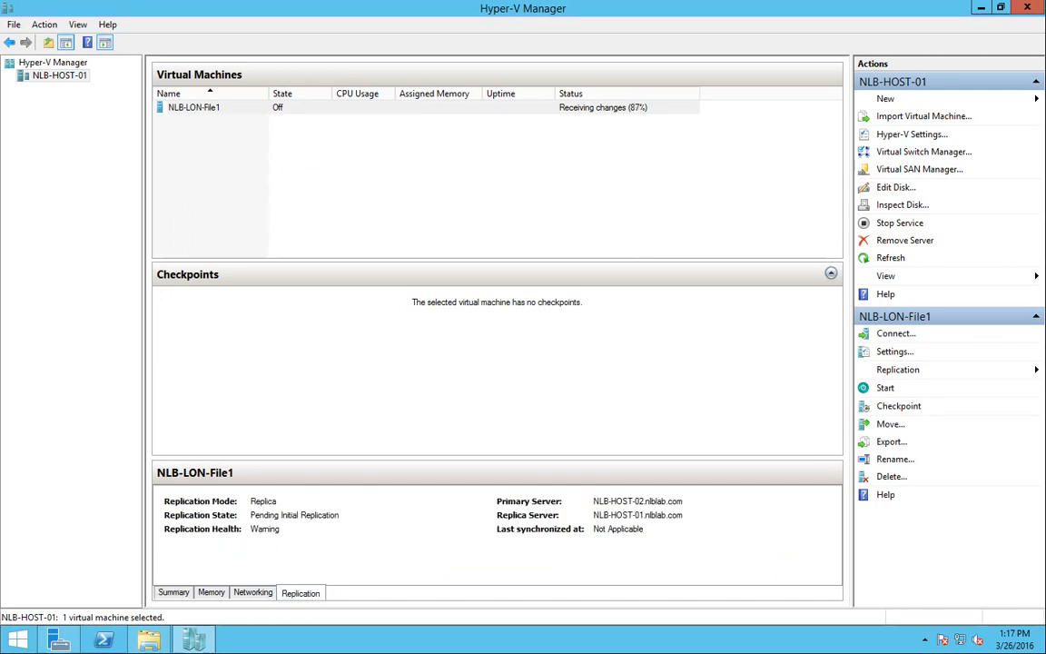
{"action": "left_click", "coordinate": [174, 592]}
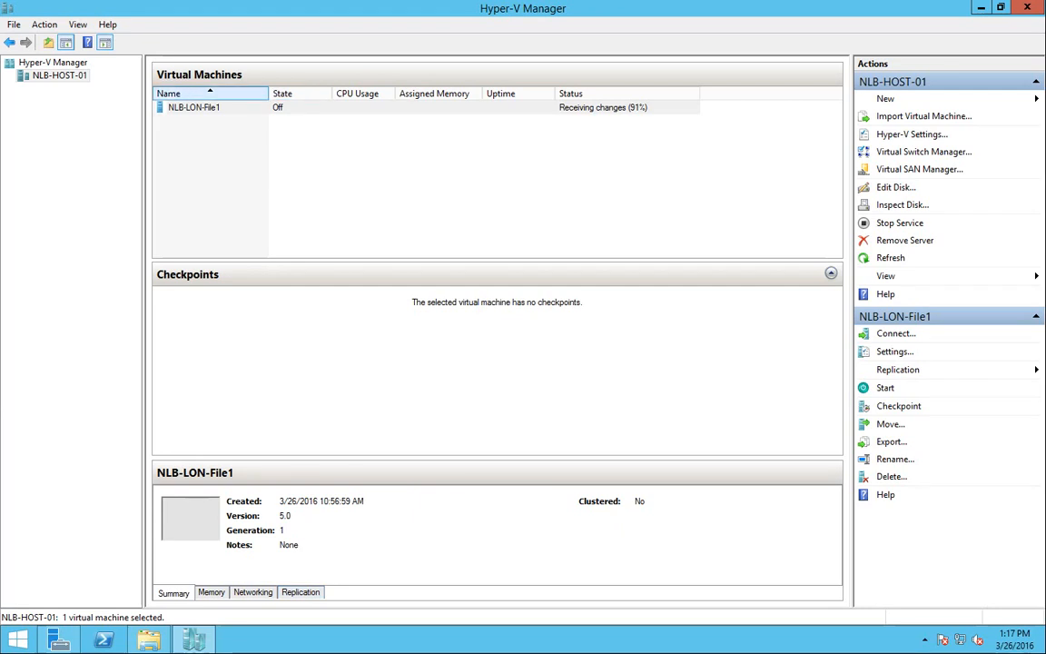
{"action": "left_click", "coordinate": [194, 107]}
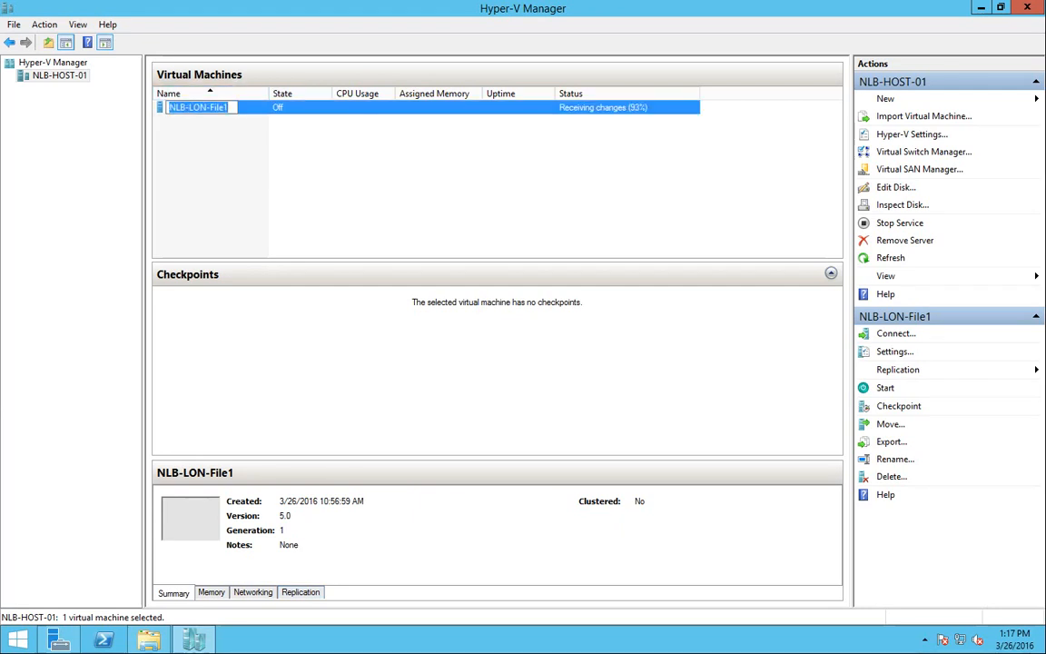
{"action": "left_click", "coordinate": [273, 172]}
{"action": "left_click", "coordinate": [208, 107]}
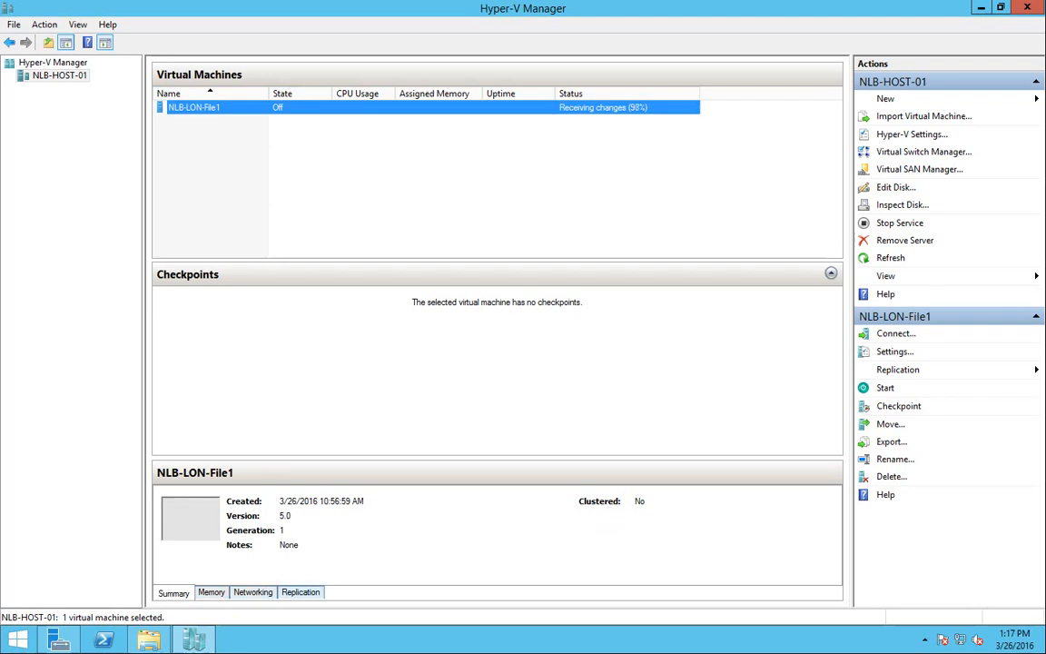
{"action": "left_click", "coordinate": [300, 592]}
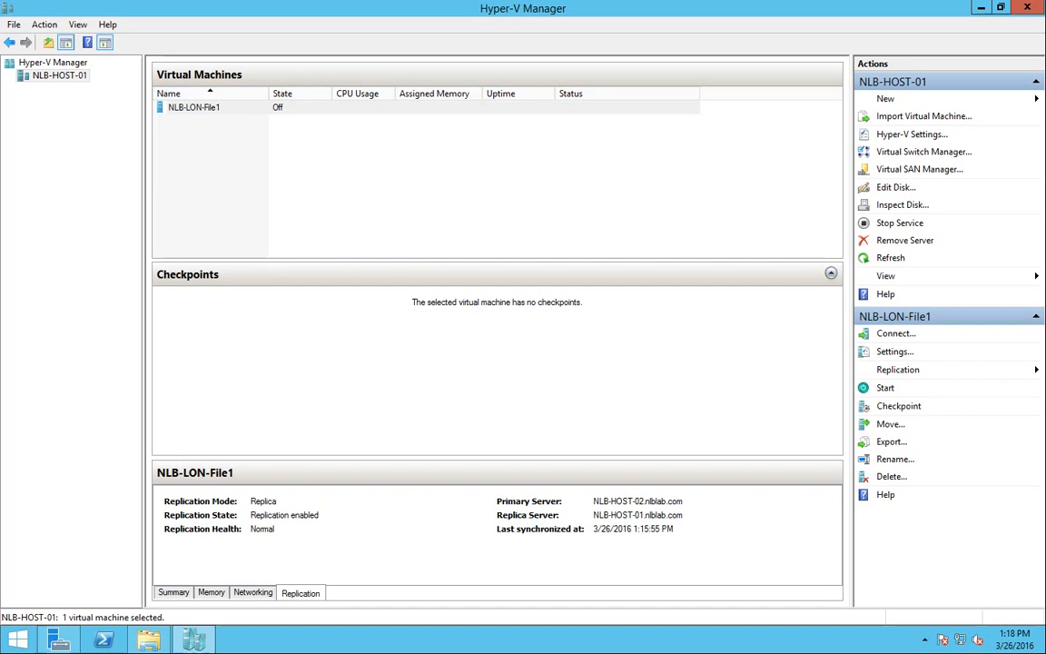
Open NLB-LON-File1's context menu and expand its Replication submenu
{"action": "right_click", "coordinate": [351, 107]}
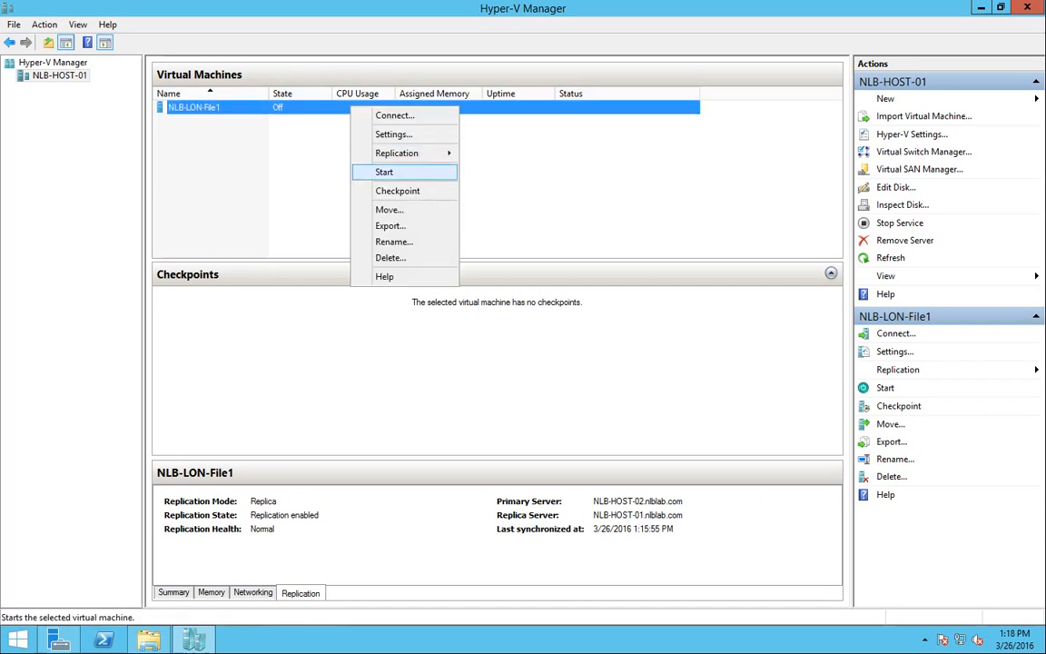
{"action": "mouse_move", "coordinate": [400, 153]}
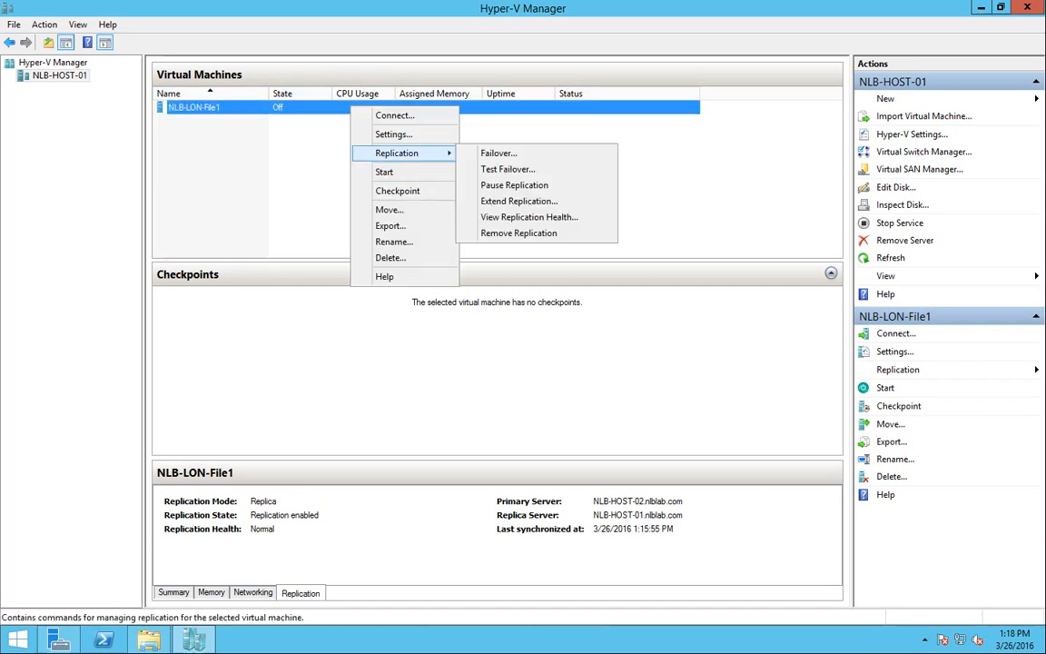
{"action": "left_click", "coordinate": [293, 165]}
{"action": "right_click", "coordinate": [238, 111]}
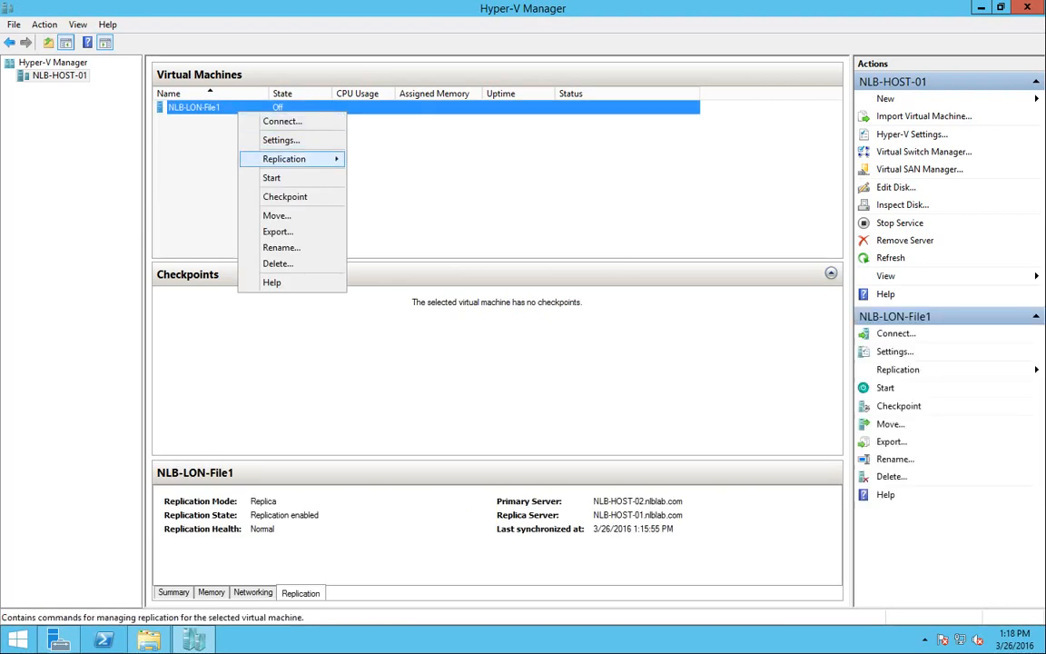
{"action": "mouse_move", "coordinate": [291, 159]}
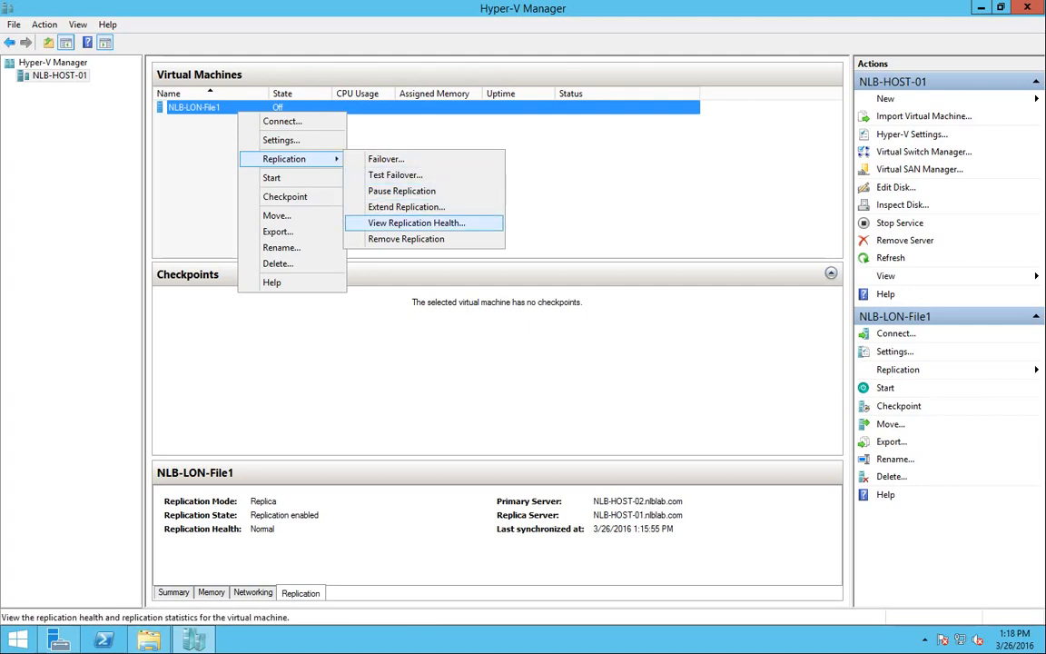
{"action": "key", "text": "Return"}
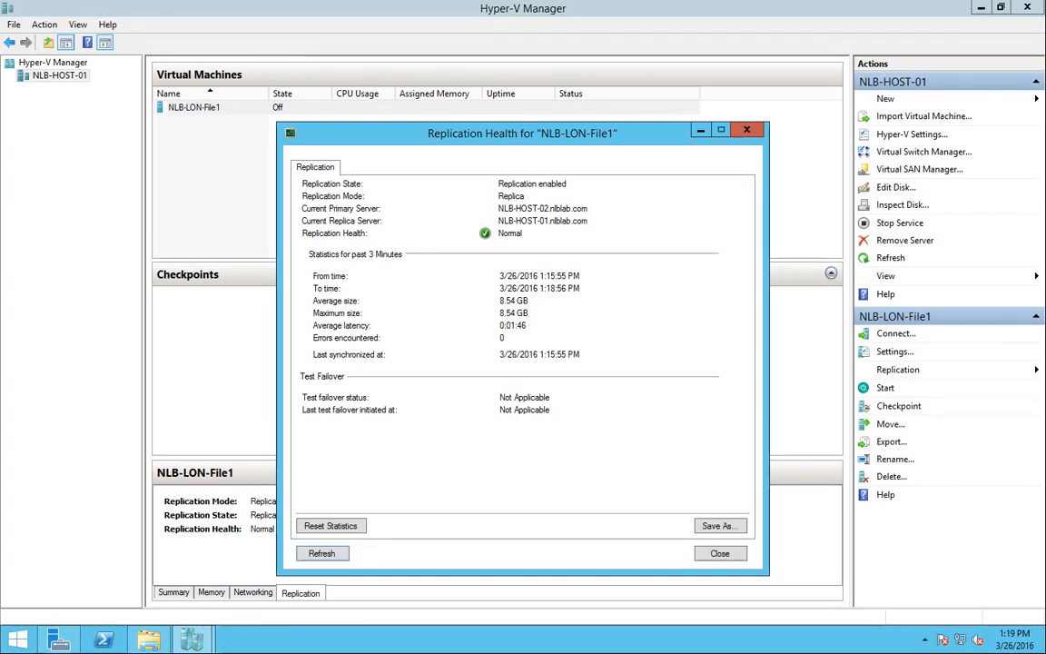
{"action": "key", "text": "Escape"}
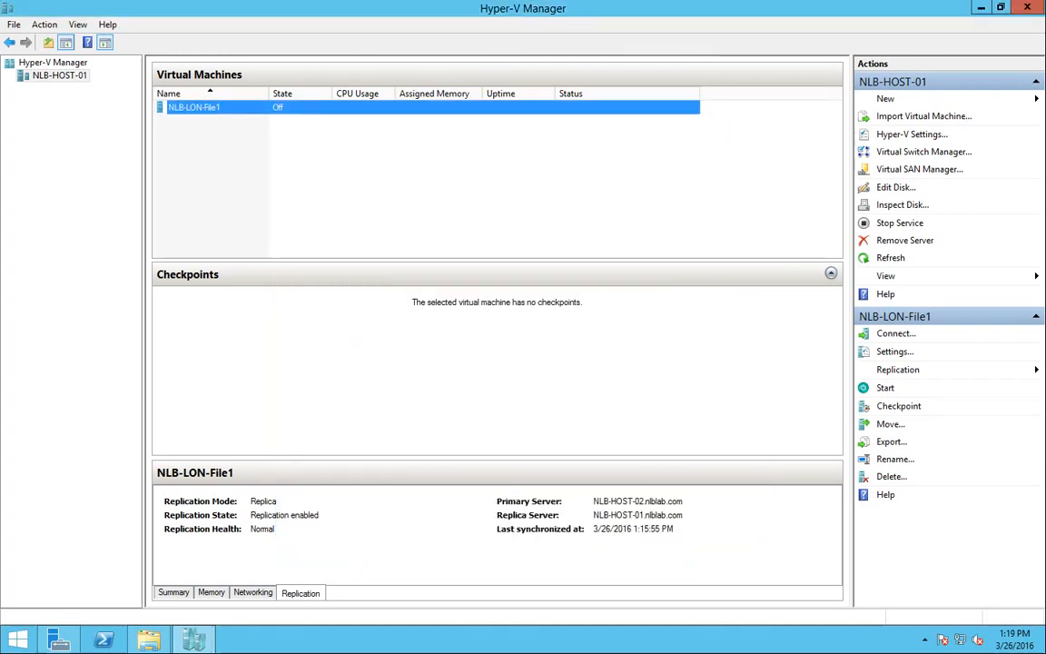